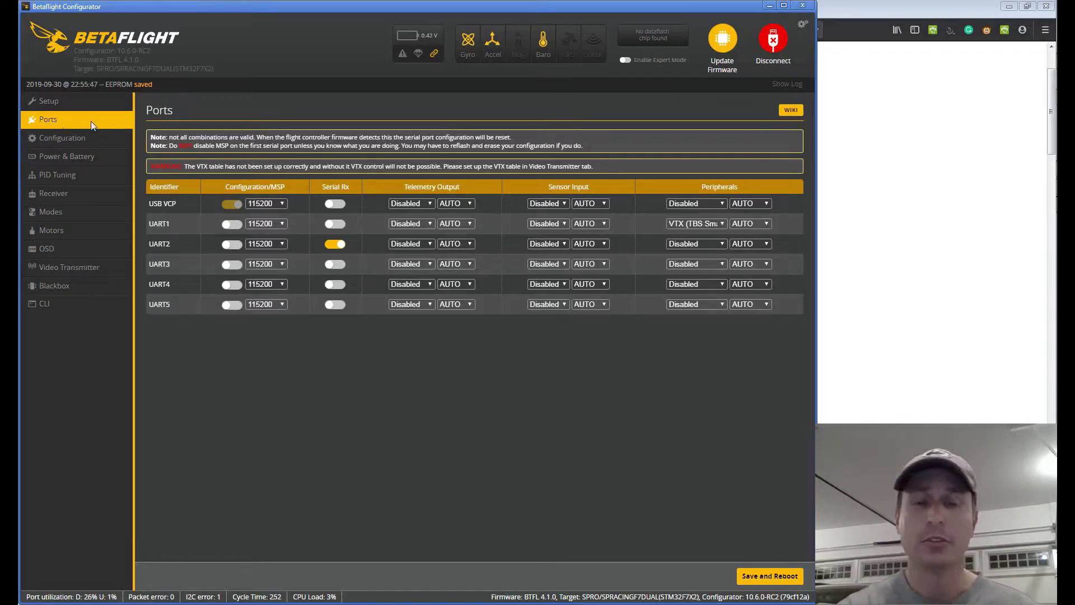
Assign VTX (TBS SmartAudio) as the UART1 peripheral and open the Video Transmitter settings.
{"action": "left_click", "coordinate": [692, 224]}
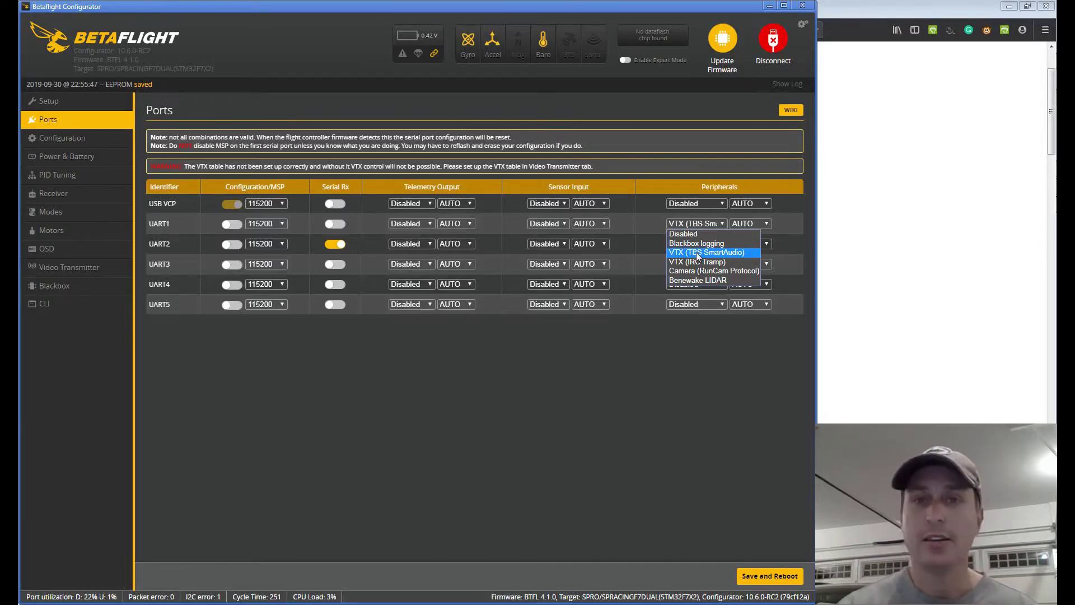
{"action": "left_click", "coordinate": [696, 252]}
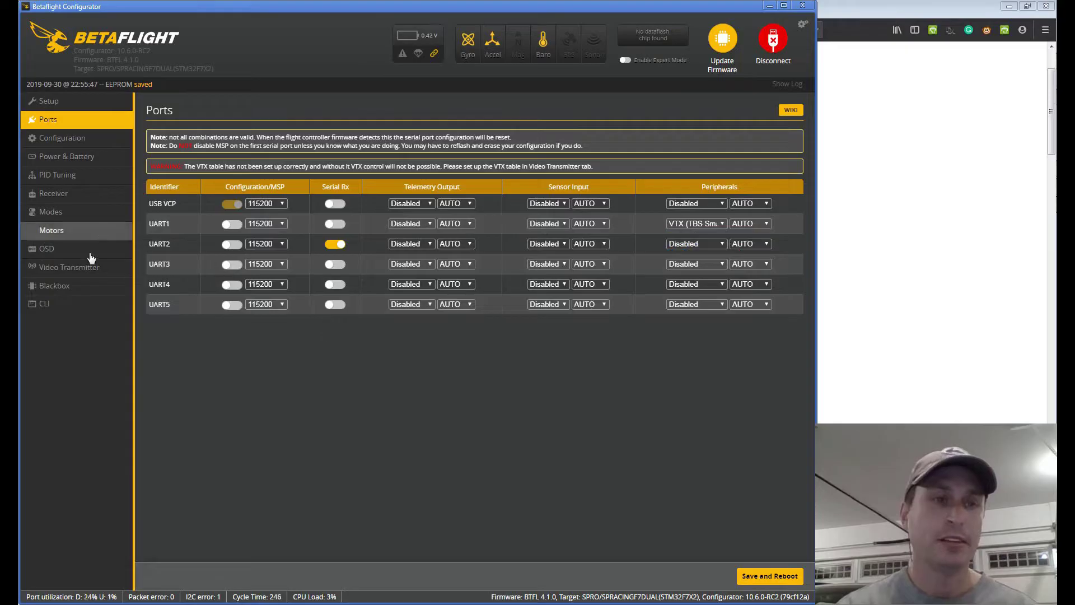
{"action": "left_click", "coordinate": [83, 267]}
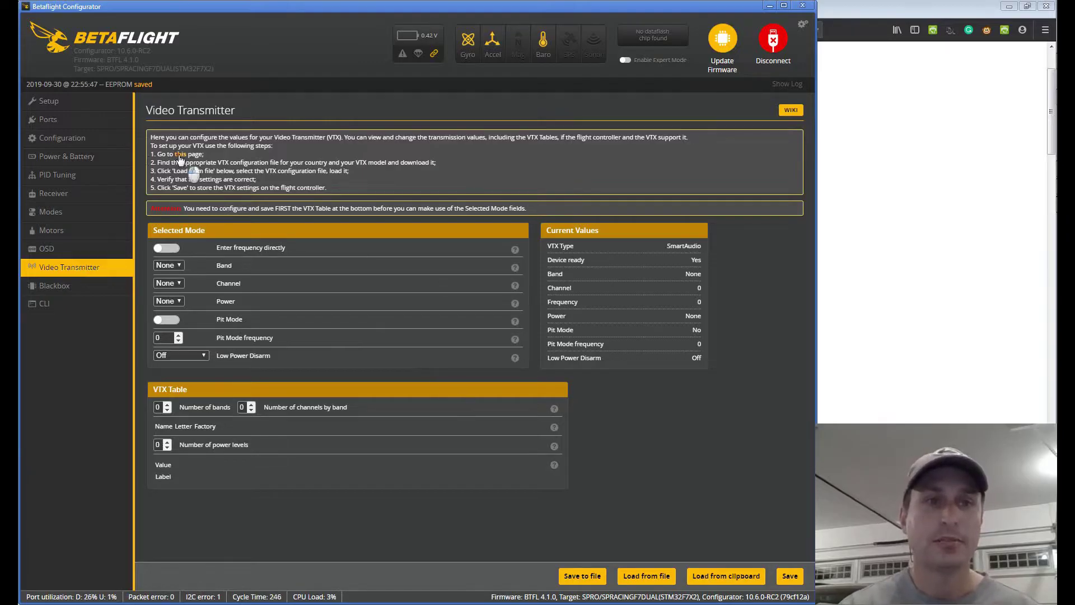
Switch to the browser to consult the VTX Tables wiki and the Mach 3 VTX product page, and return to Betaflight Configurator.
{"action": "key", "text": "alt+Tab"}
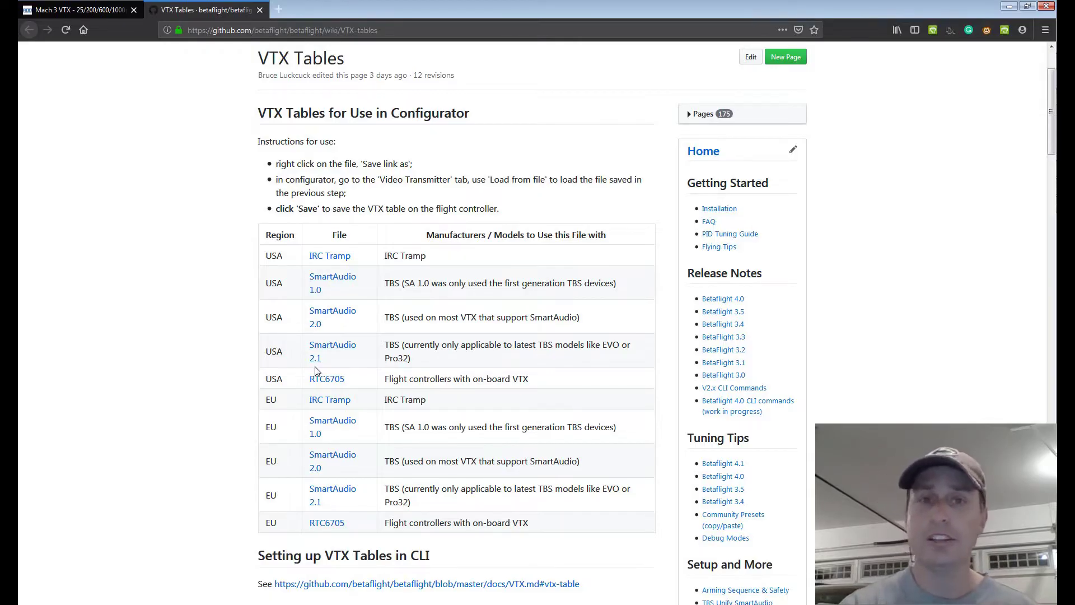
{"action": "left_click", "coordinate": [103, 13]}
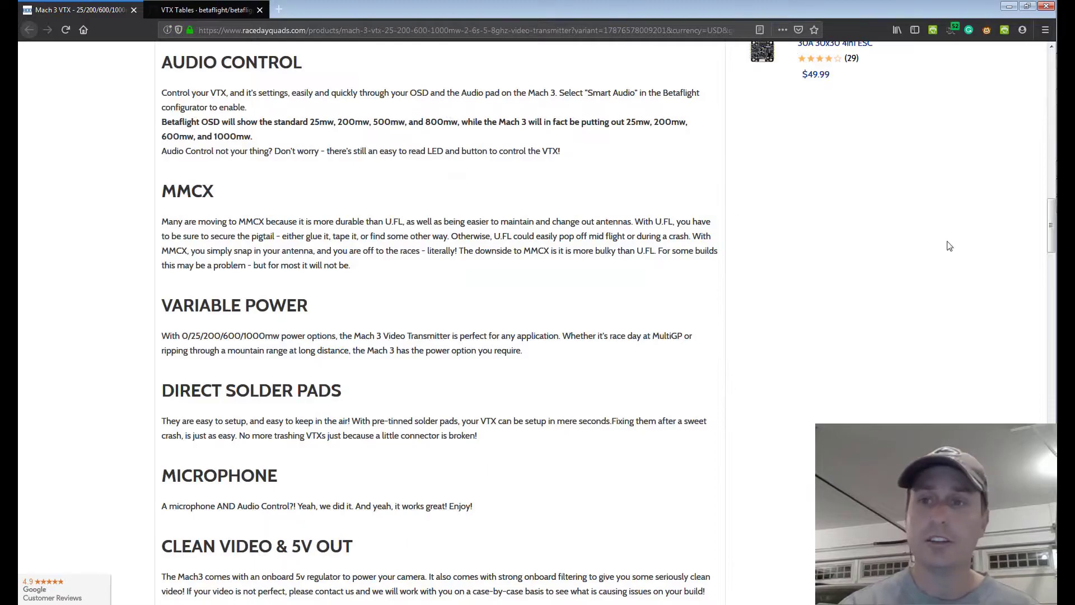
{"action": "key", "text": "alt+Tab"}
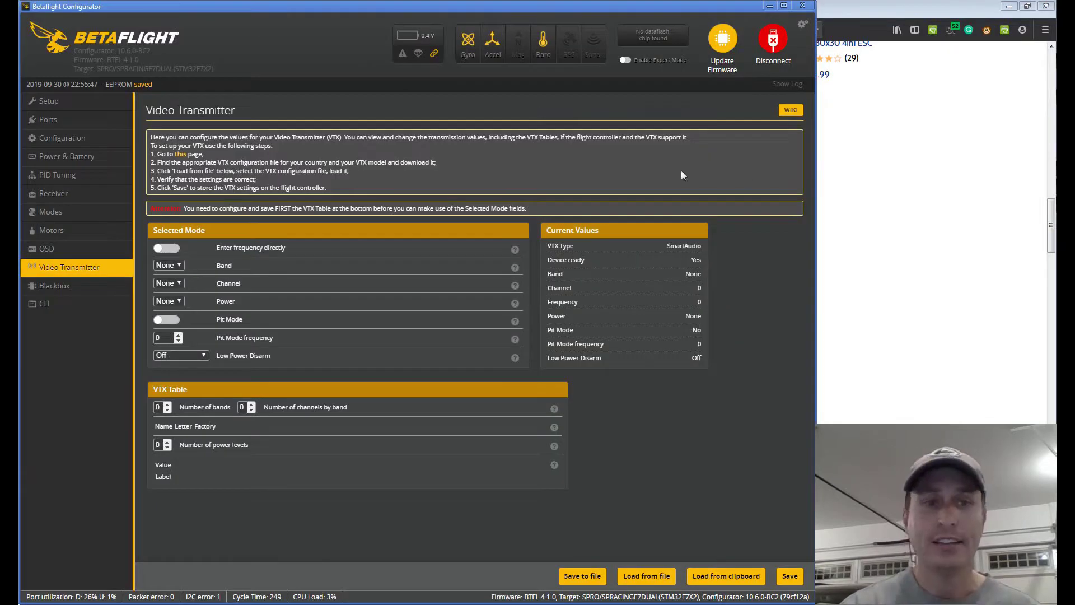
Save the Blackbox configuration with SMARTAUDIO debug mode, and enable Expert Mode to view the sensor graphs.
{"action": "left_click", "coordinate": [63, 294]}
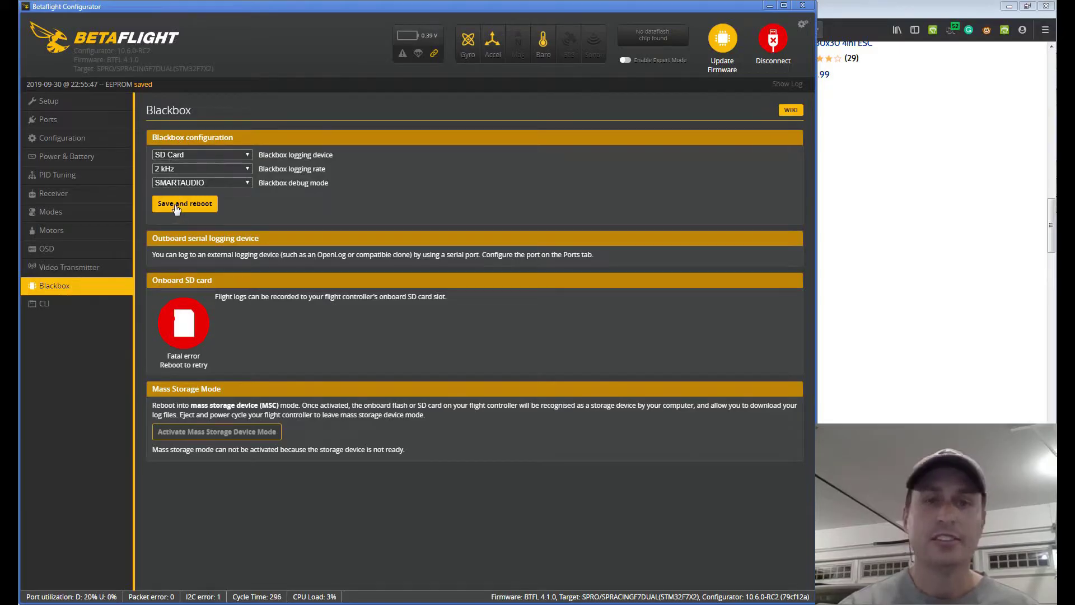
{"action": "left_click", "coordinate": [625, 60]}
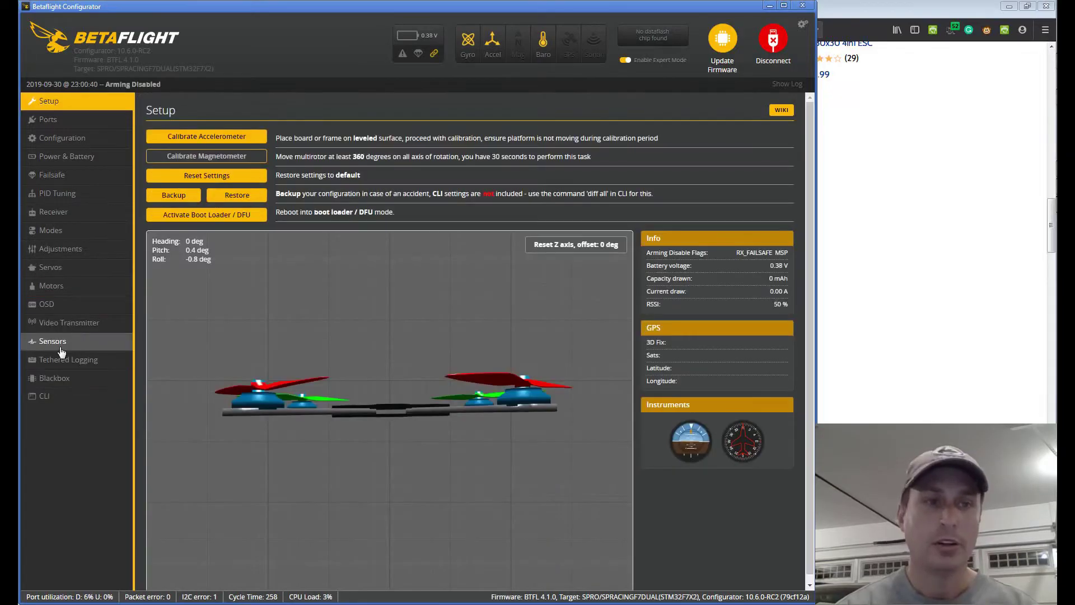
{"action": "left_click", "coordinate": [61, 347]}
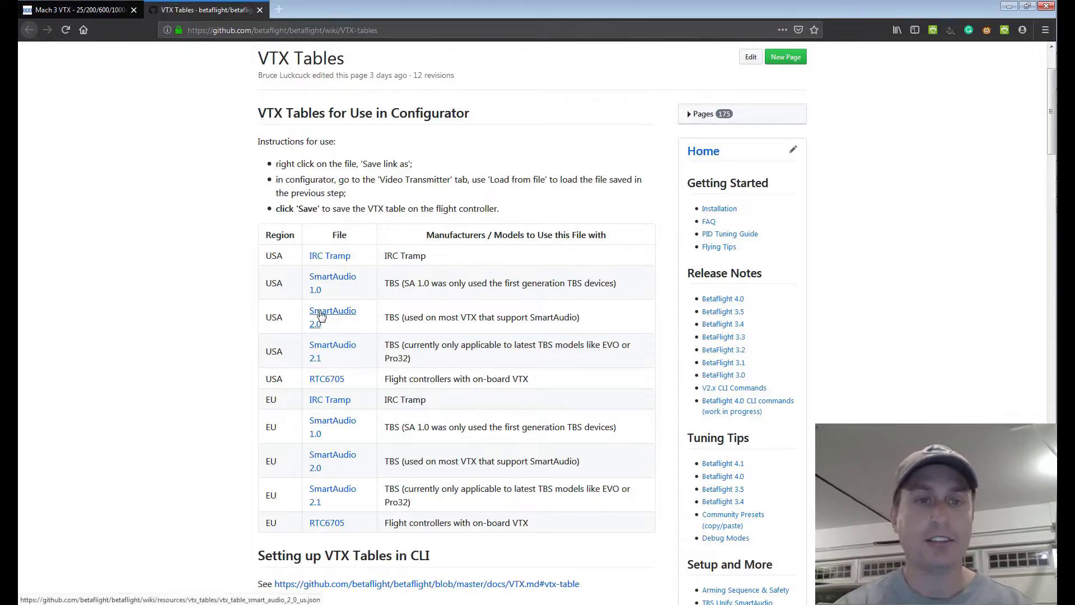
Download the USA SmartAudio 2.0 VTX table and load vtx_table_smart_audio_2_0_us.json into the Video Transmitter settings.
{"action": "right_click", "coordinate": [321, 315]}
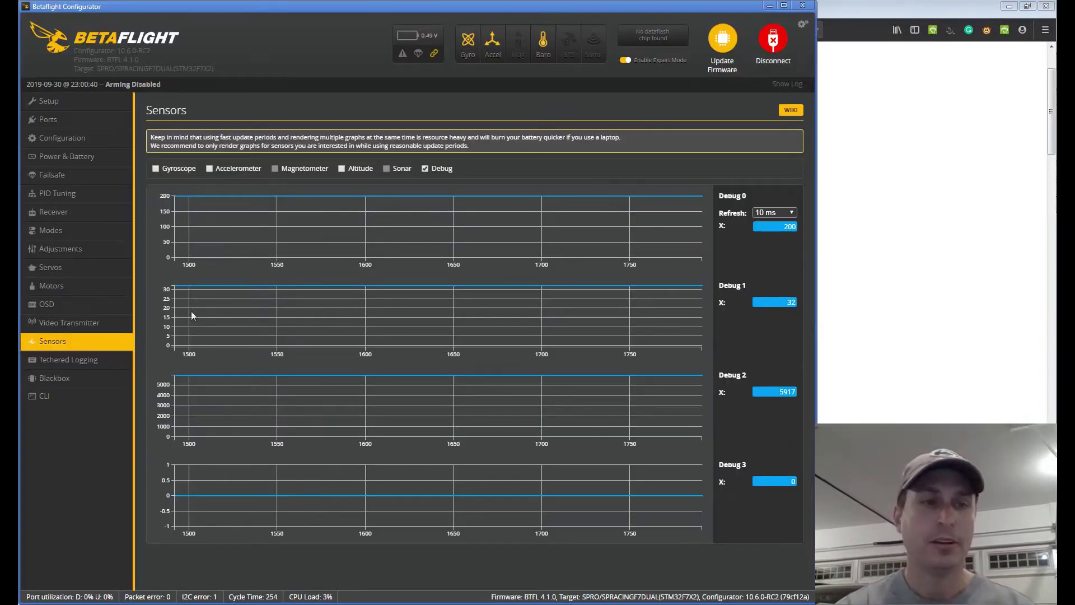
{"action": "left_click", "coordinate": [83, 324]}
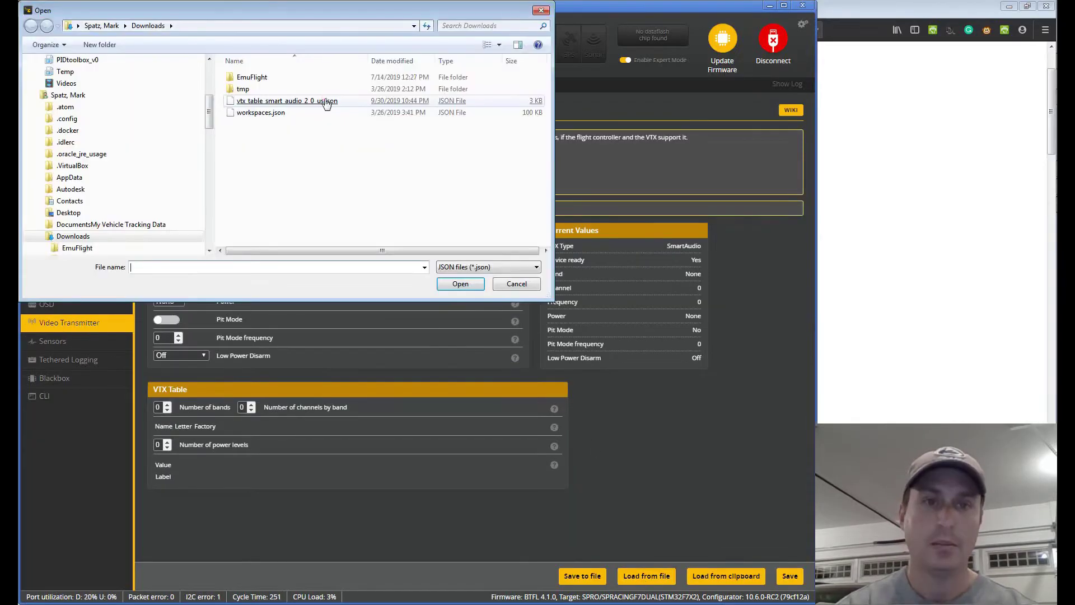
{"action": "double_click", "coordinate": [324, 101]}
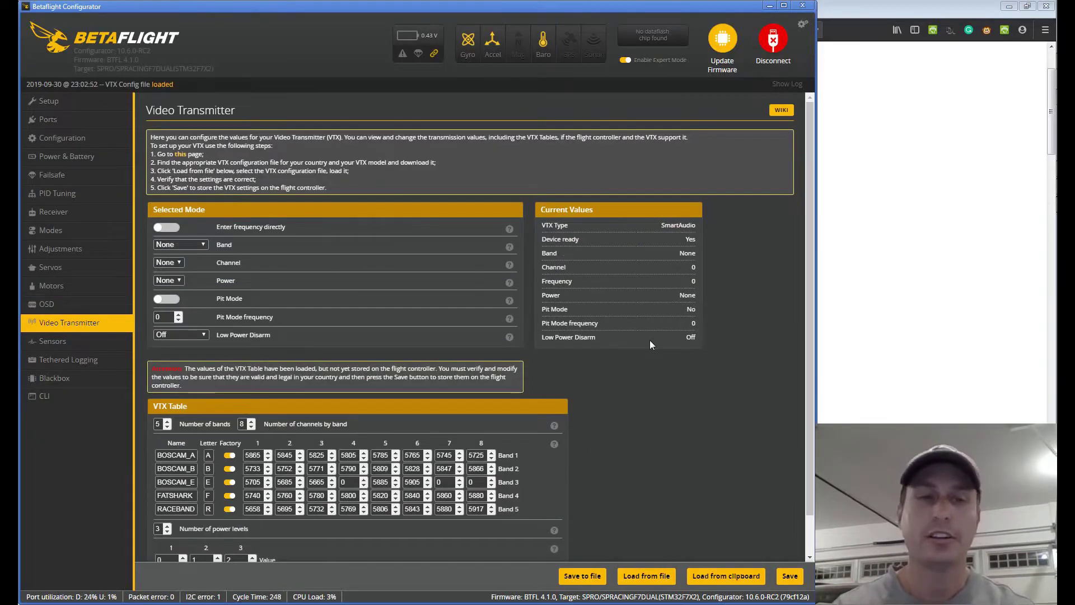
Set the video transmitter's band to RACEBAND and its channel to Channel 1.
{"action": "left_click", "coordinate": [197, 246]}
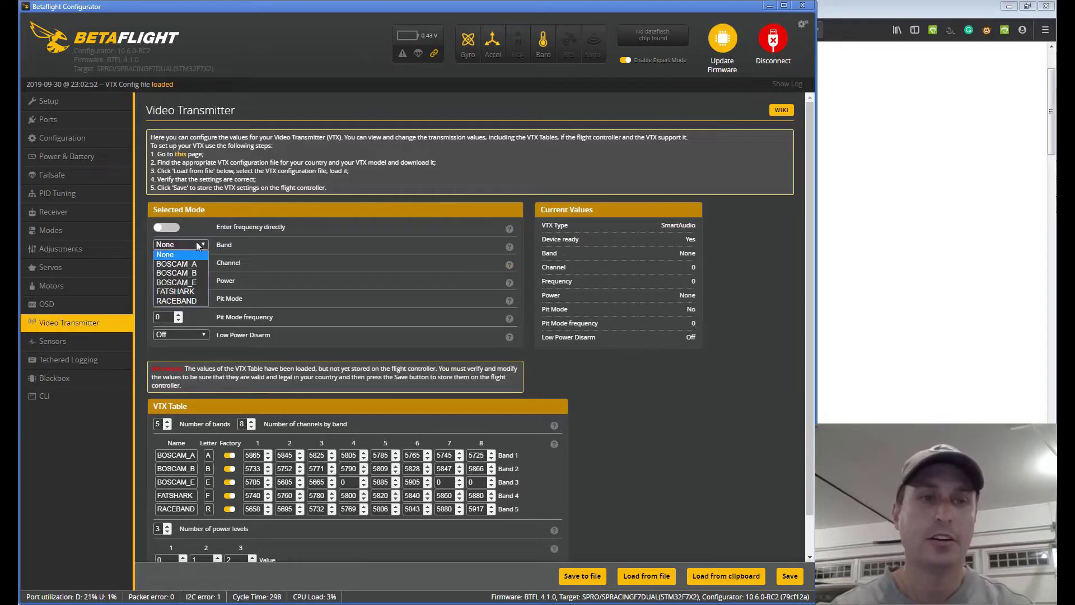
{"action": "left_click", "coordinate": [183, 301]}
{"action": "left_click", "coordinate": [180, 267]}
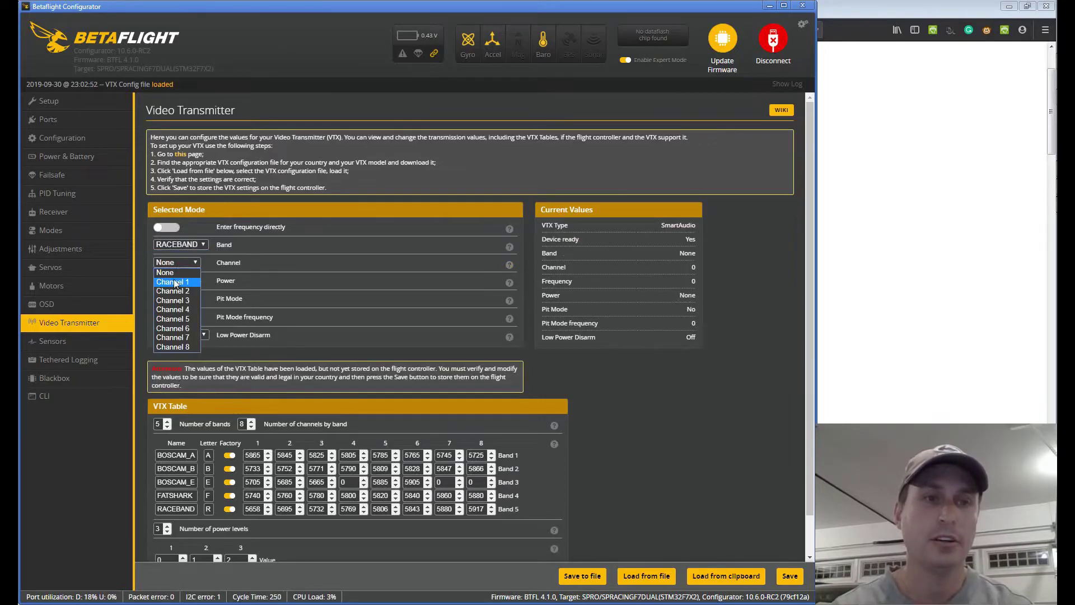
{"action": "left_click", "coordinate": [176, 281]}
Compare the available power options with the supported power levels on the Mach 3 VTX product page in the browser.
{"action": "left_click", "coordinate": [175, 282]}
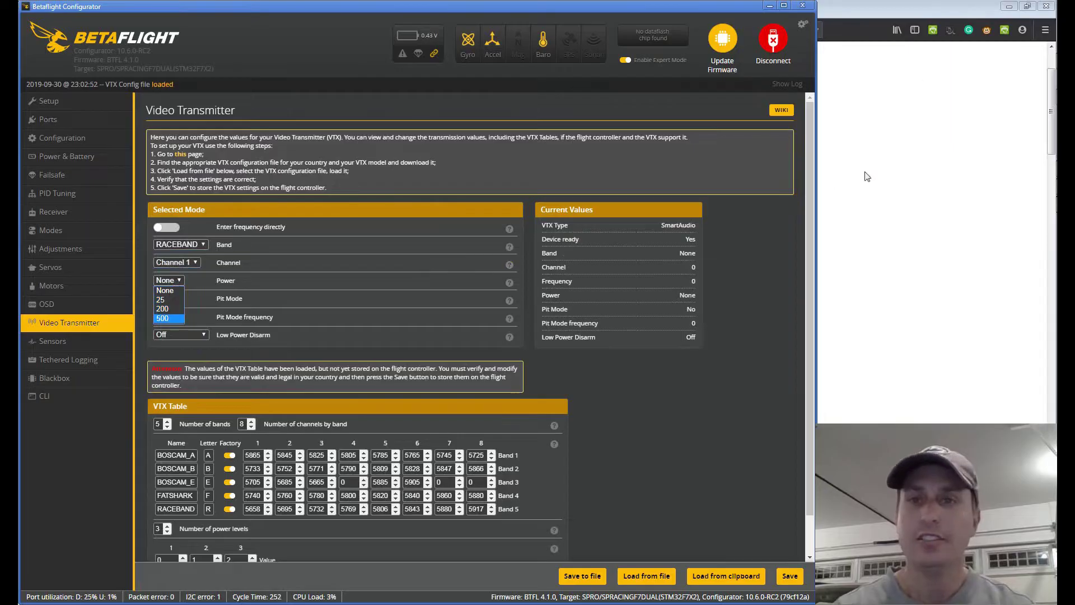
{"action": "left_click", "coordinate": [855, 15]}
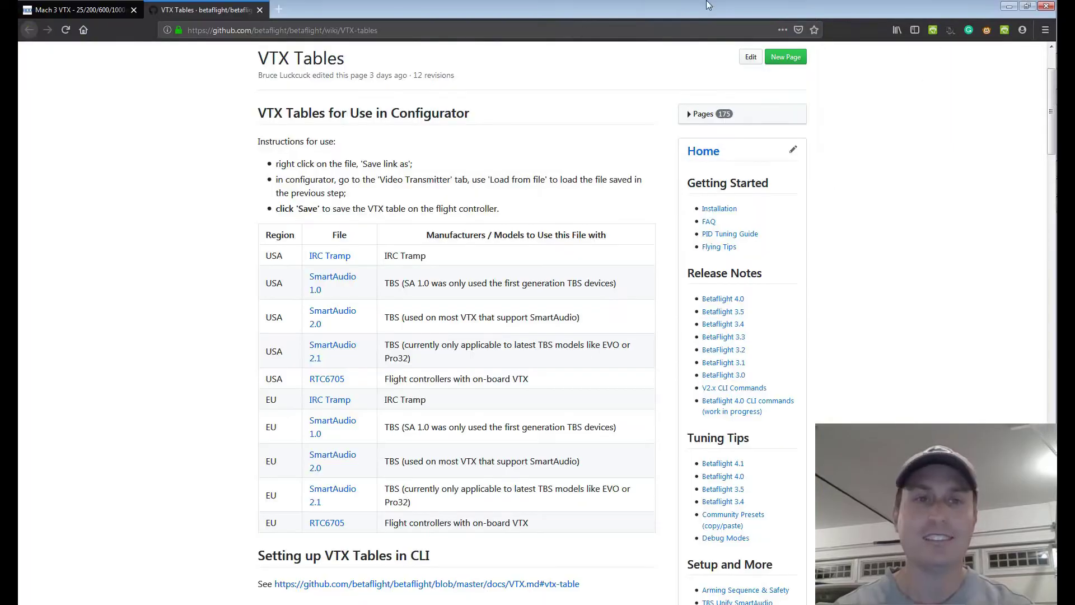
{"action": "left_click", "coordinate": [78, 12]}
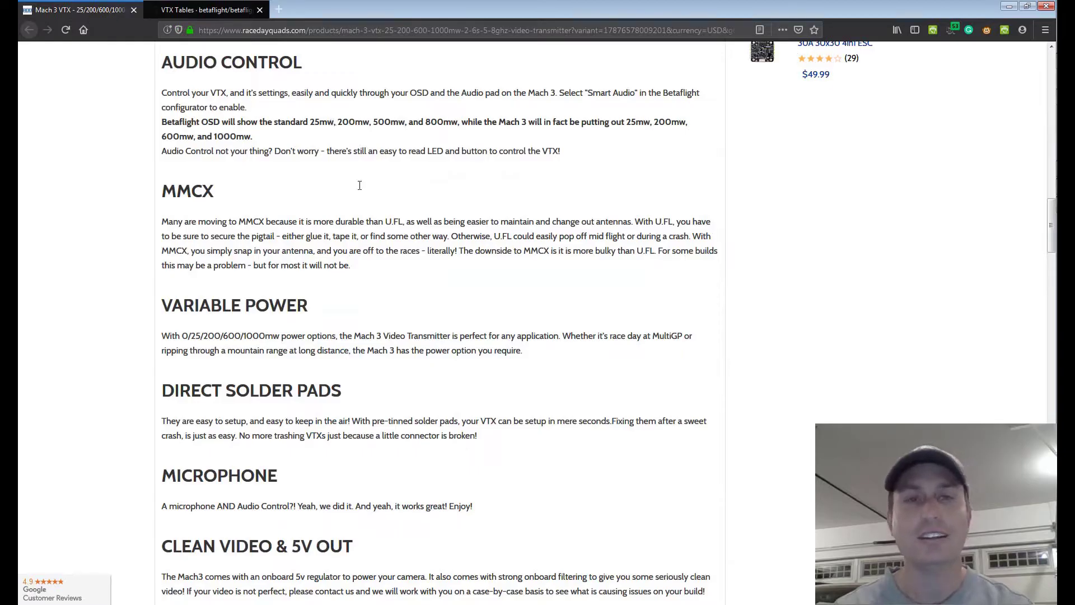
{"action": "scroll", "coordinate": [397, 268], "scroll_direction": "up", "scroll_amount": 1}
{"action": "scroll", "coordinate": [397, 267], "scroll_direction": "up", "scroll_amount": 1}
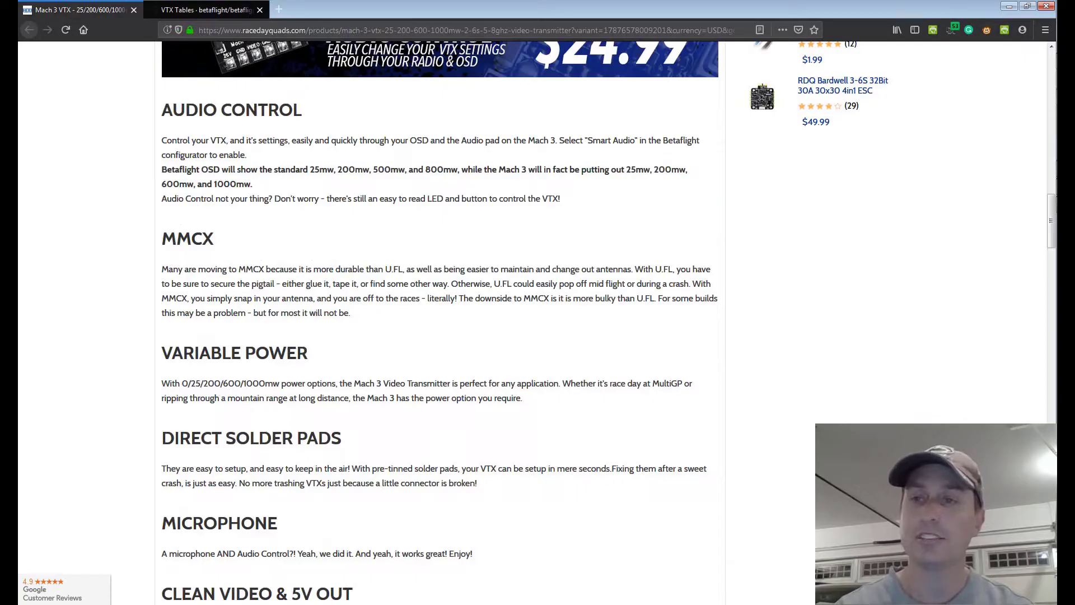
{"action": "key", "text": "alt+Tab"}
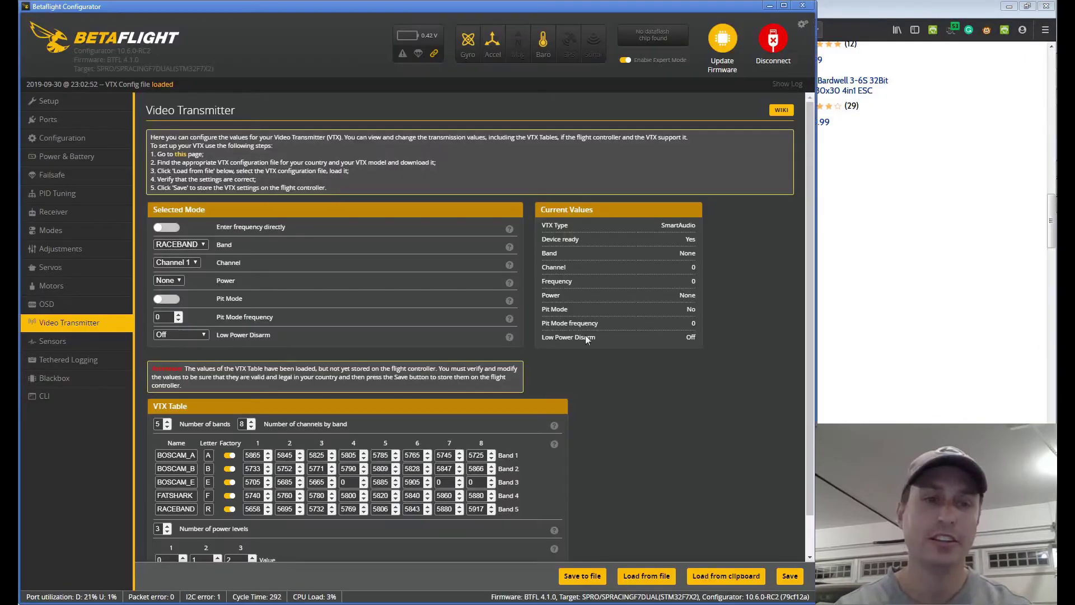
Add a fourth power level to the VTX table with the label 1K and value 3.
{"action": "scroll", "coordinate": [443, 481], "scroll_direction": "down", "scroll_amount": 1}
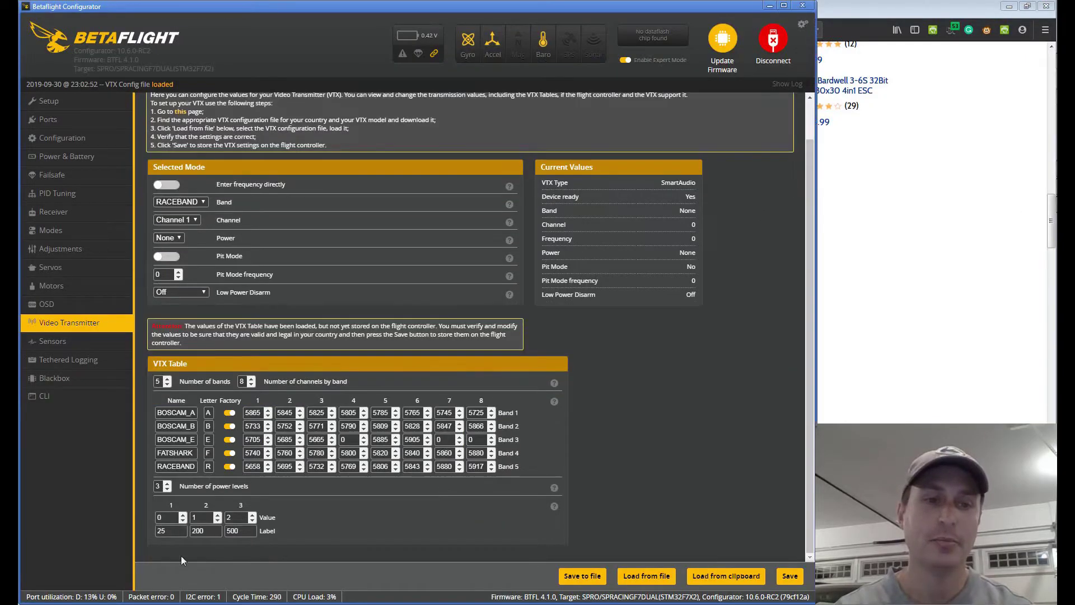
{"action": "left_click", "coordinate": [167, 485]}
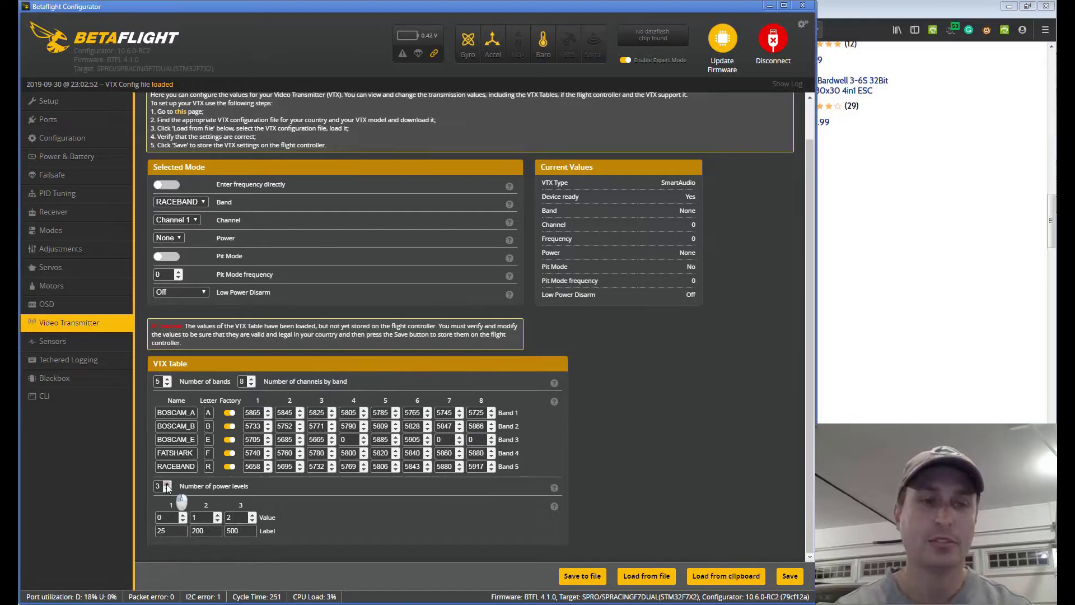
{"action": "left_click", "coordinate": [274, 531]}
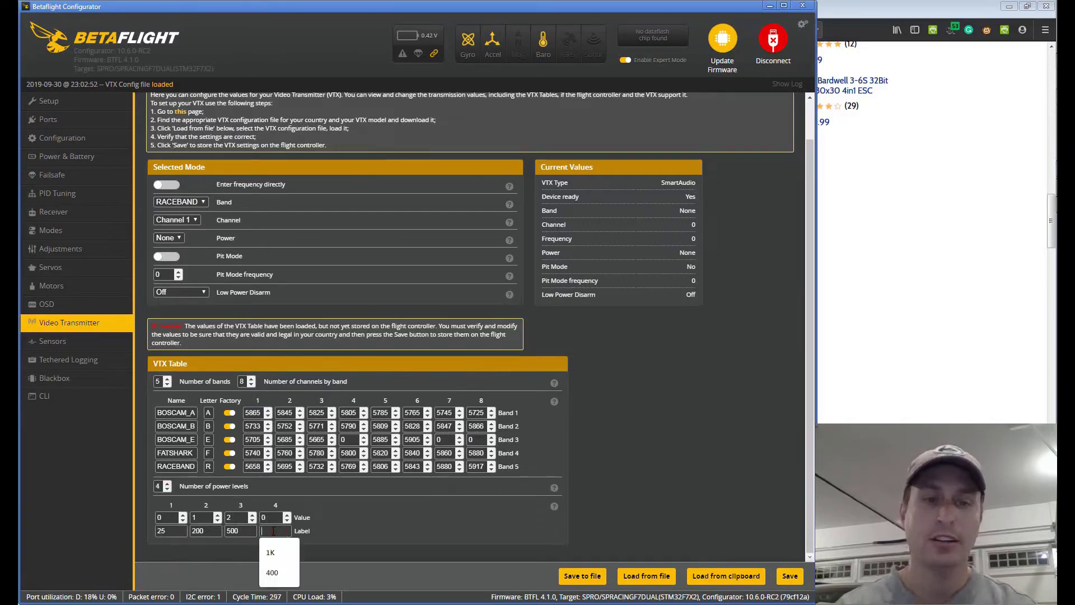
{"action": "type", "text": "1K"}
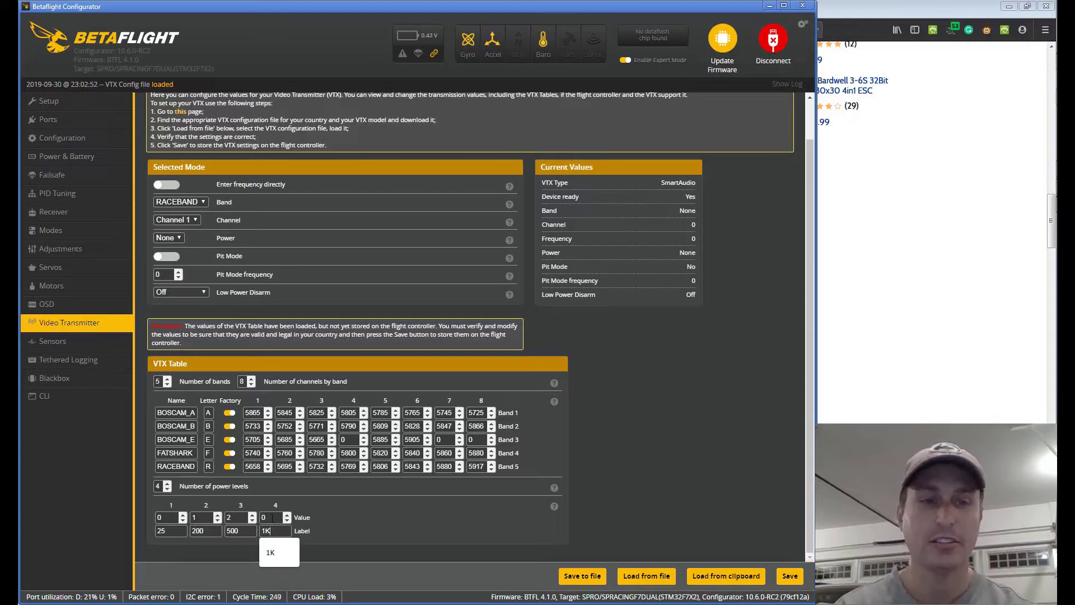
{"action": "left_click", "coordinate": [272, 517]}
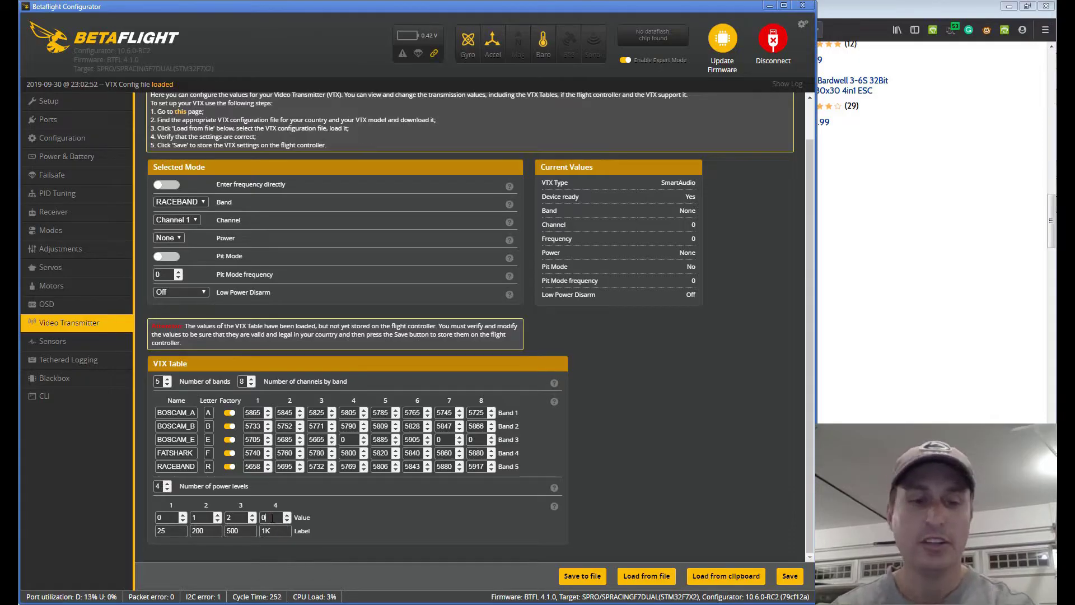
{"action": "key", "text": "BackSpace"}
{"action": "type", "text": "3"}
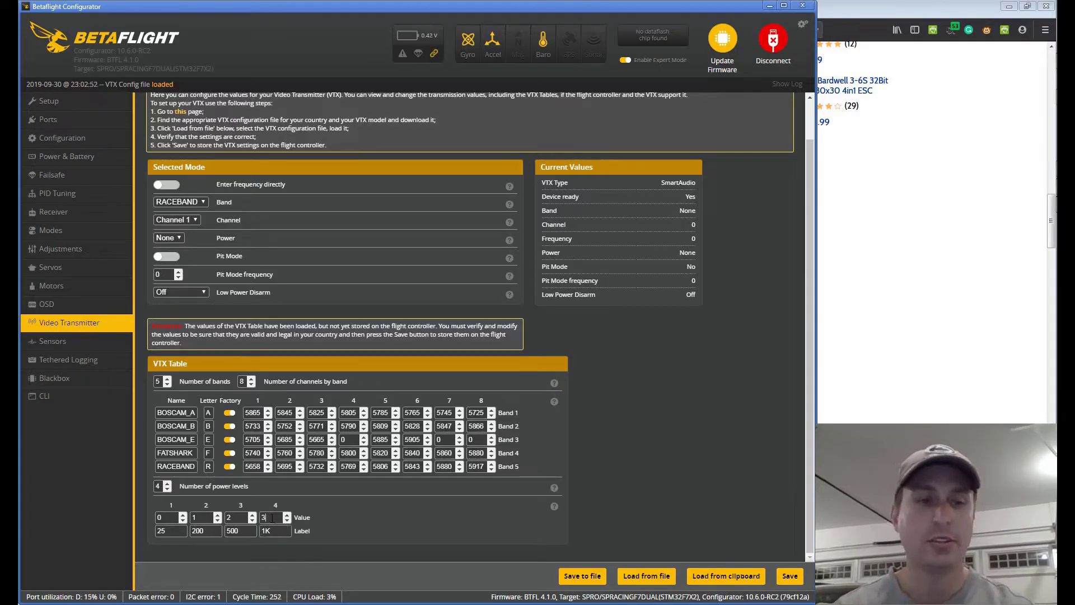
Relabel the third power level as 600 and save the VTX table to the flight controller.
{"action": "double_click", "coordinate": [247, 532]}
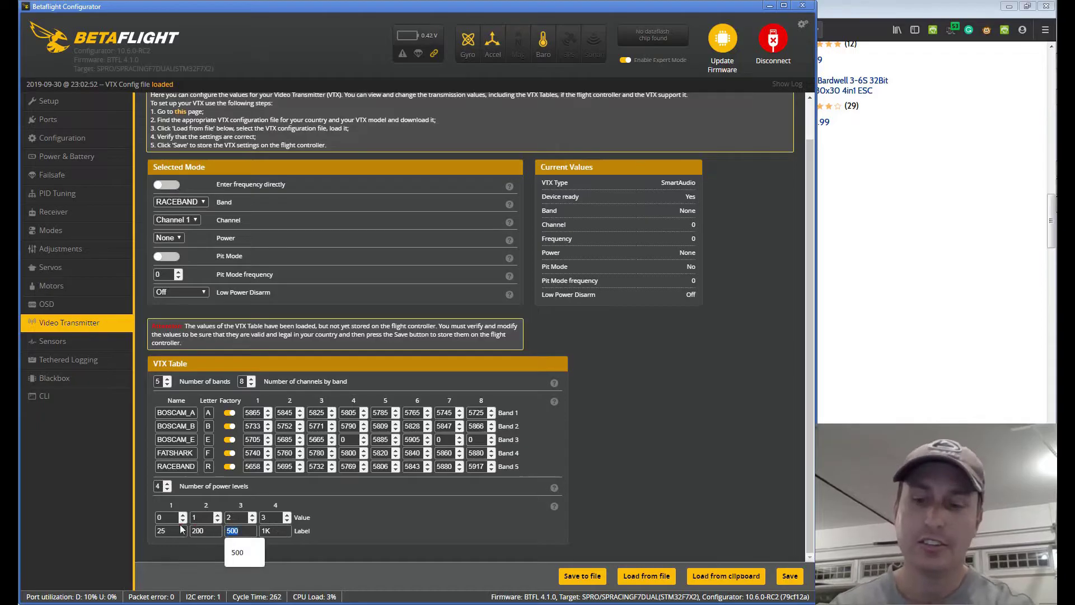
{"action": "type", "text": "600"}
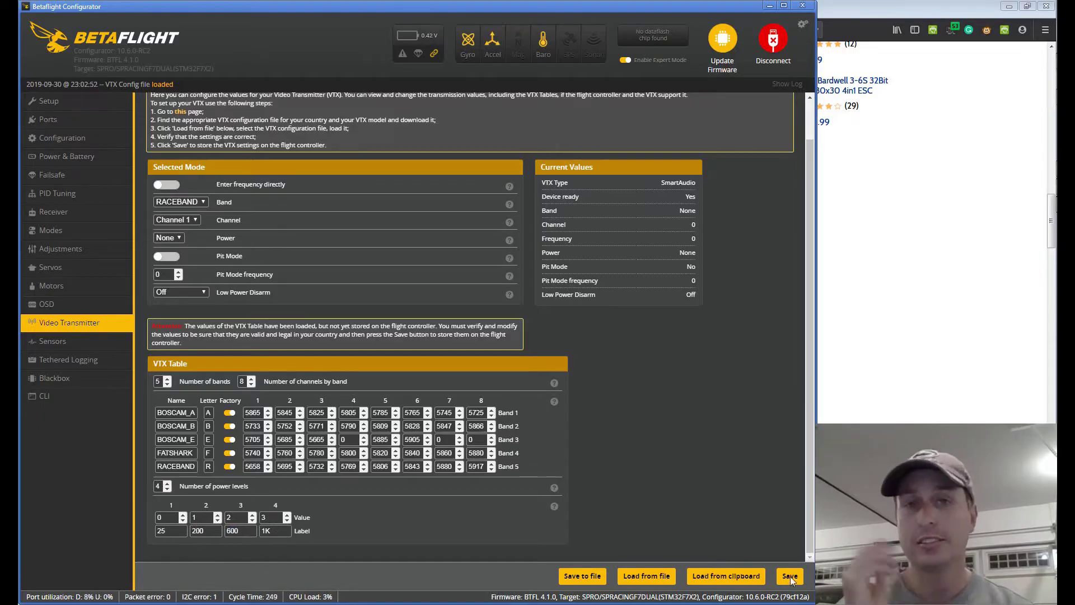
{"action": "left_click", "coordinate": [791, 577]}
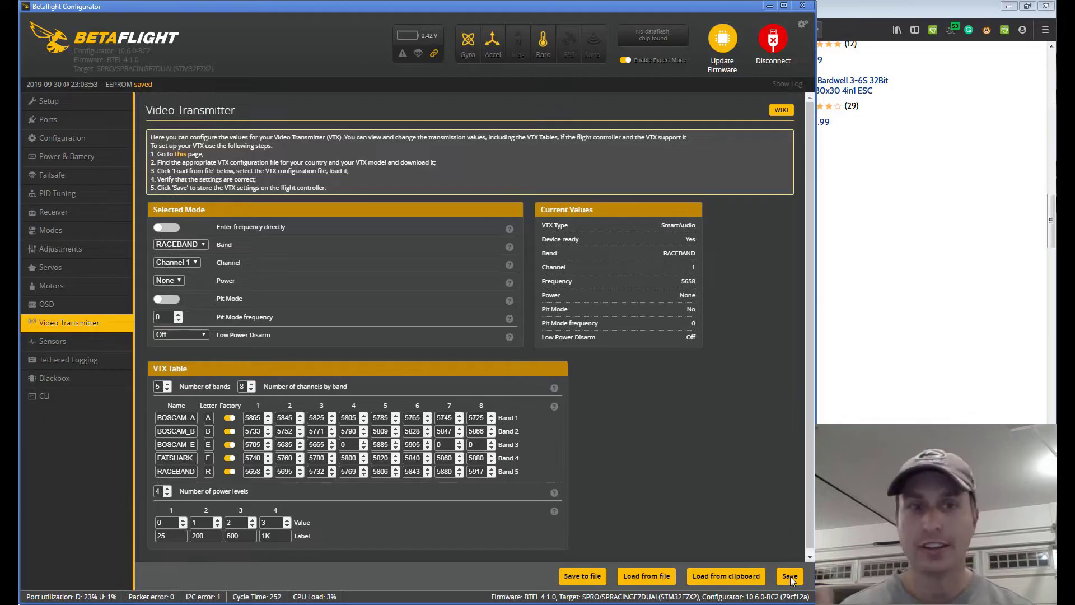
Set the transmitter power to 600 and save the video transmitter settings.
{"action": "left_click", "coordinate": [168, 280]}
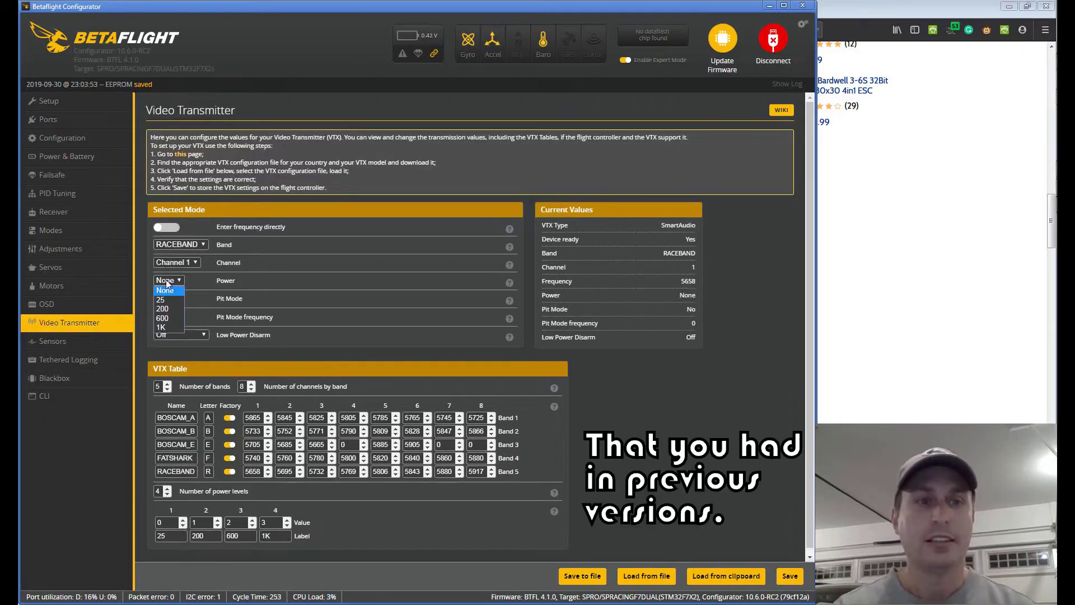
{"action": "left_click", "coordinate": [168, 318]}
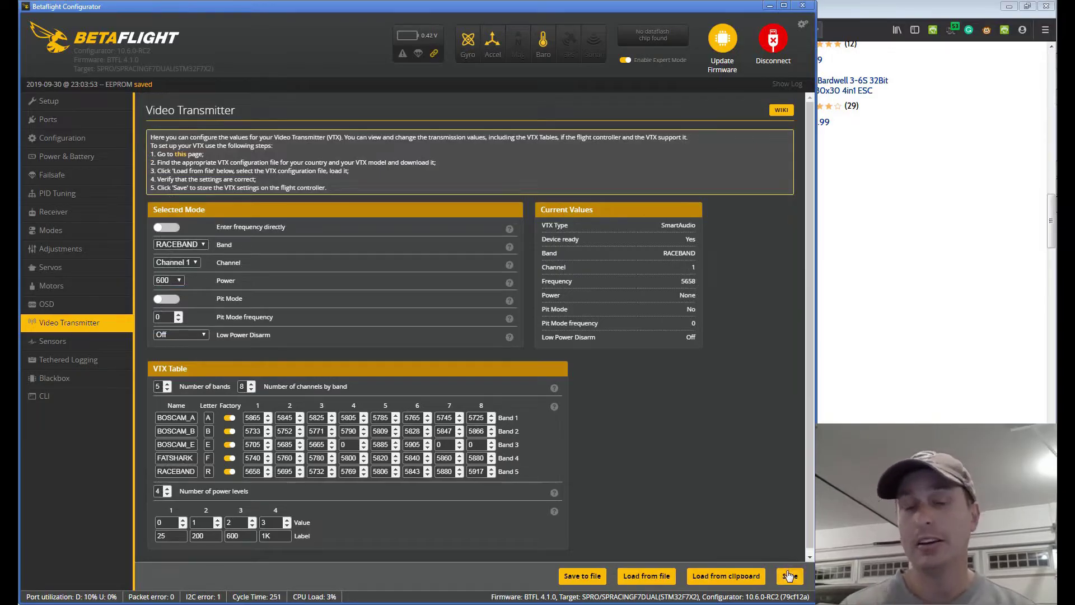
{"action": "left_click", "coordinate": [788, 576]}
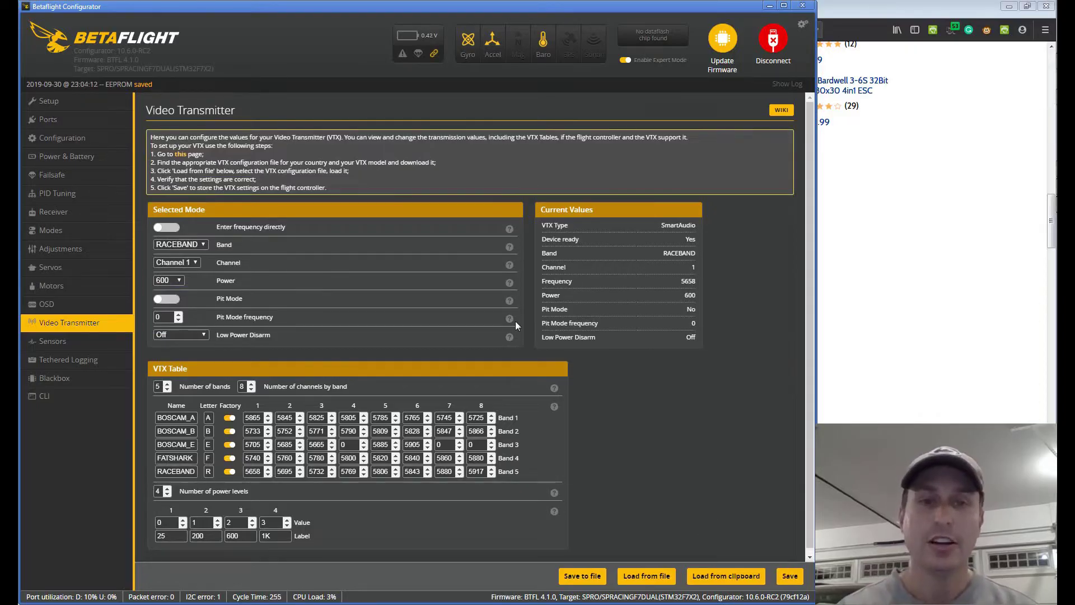
{"action": "mouse_move", "coordinate": [510, 303]}
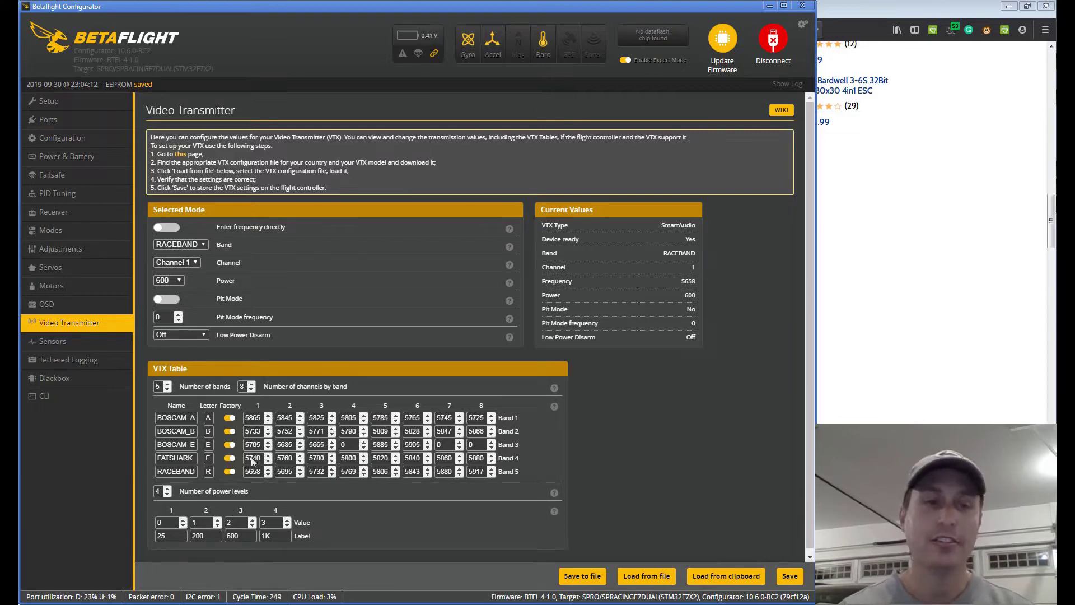
{"action": "left_click", "coordinate": [230, 472]}
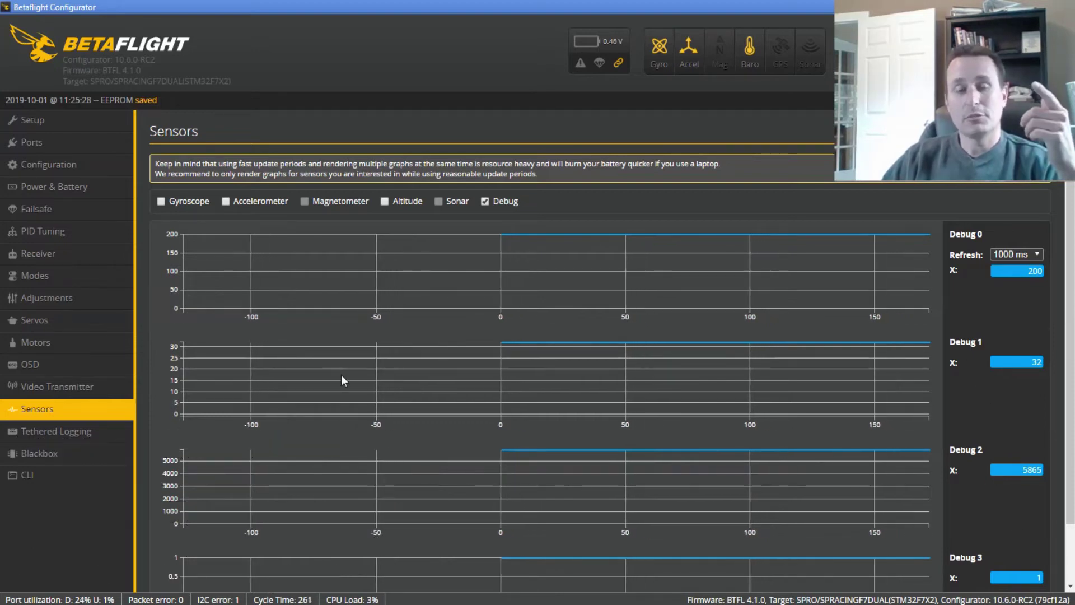
Set the video transmitter to band BOSCAM_A and Channel 1, save it, and check the debug values among the sensors.
{"action": "left_click", "coordinate": [70, 392]}
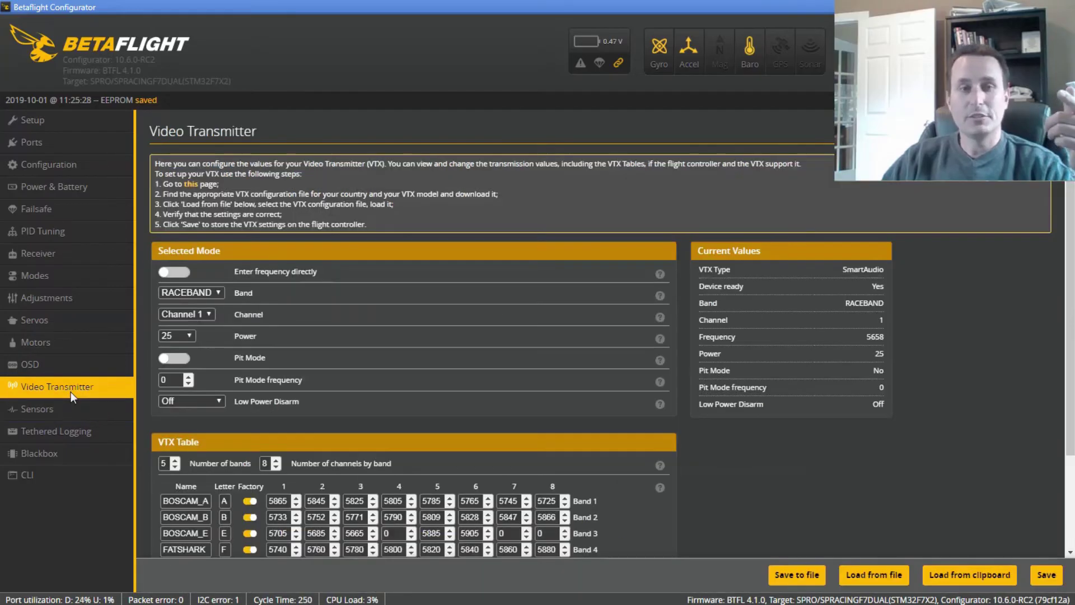
{"action": "left_click", "coordinate": [207, 293]}
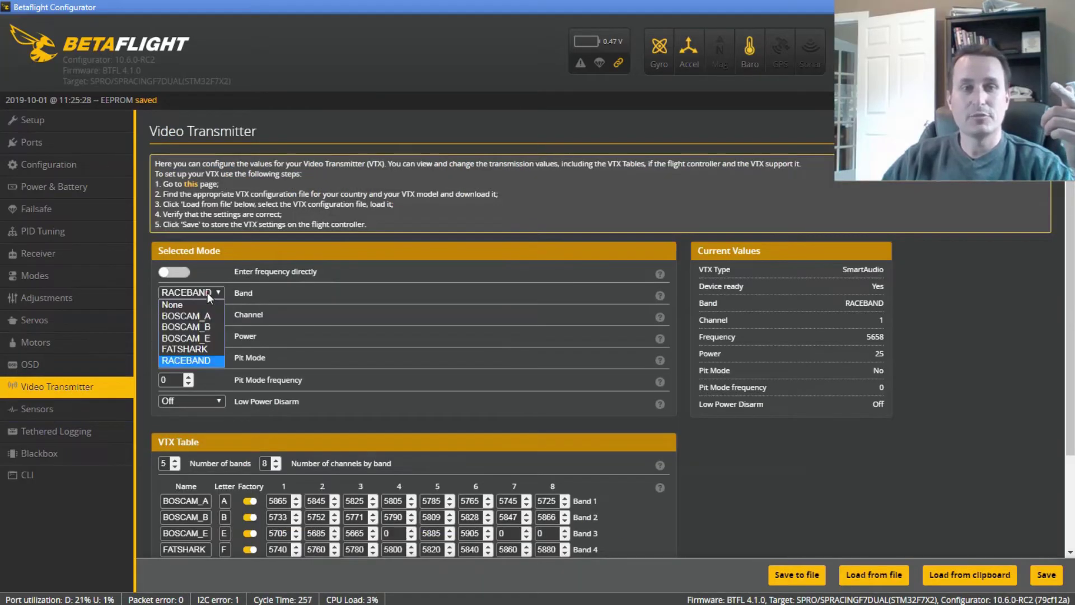
{"action": "left_click", "coordinate": [194, 317]}
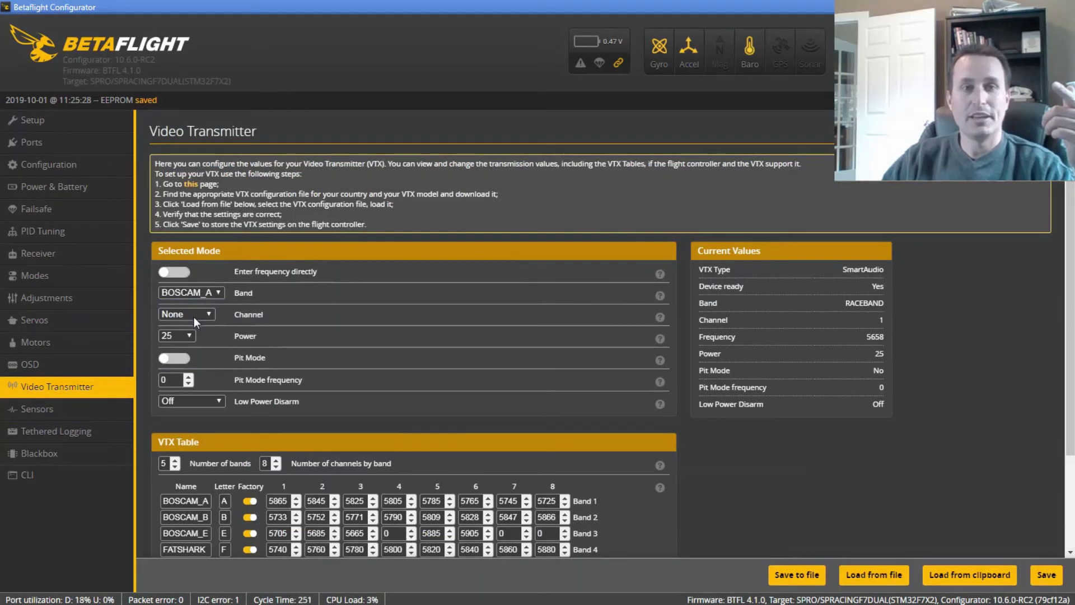
{"action": "left_click", "coordinate": [194, 315]}
{"action": "left_click", "coordinate": [188, 340]}
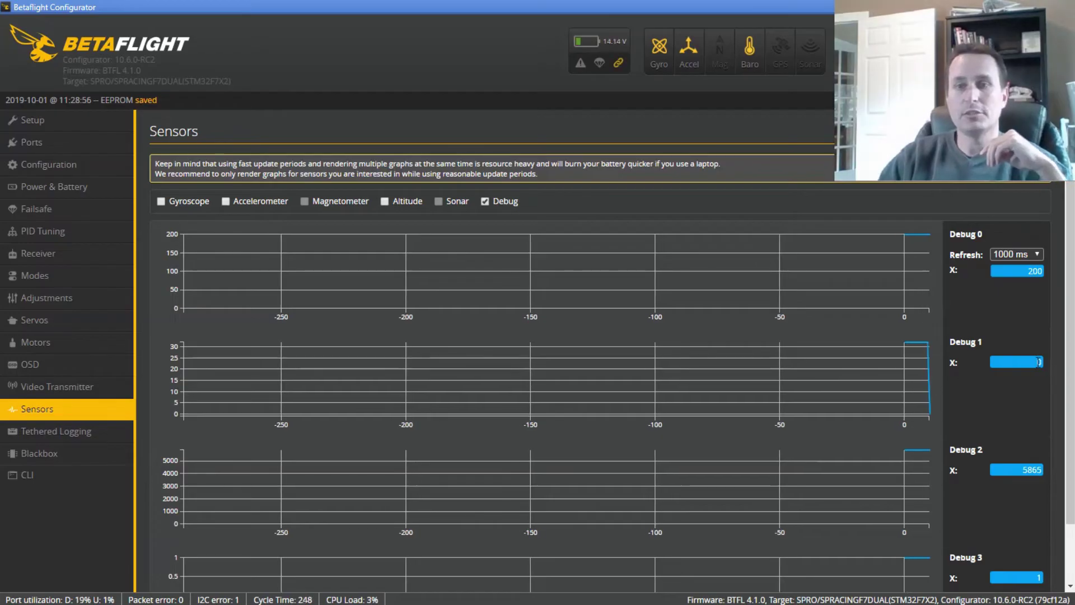
Change the BOSCAM_A channel to Channel 8, save the transmitter settings, and check the sensor debug values again.
{"action": "left_click", "coordinate": [58, 387]}
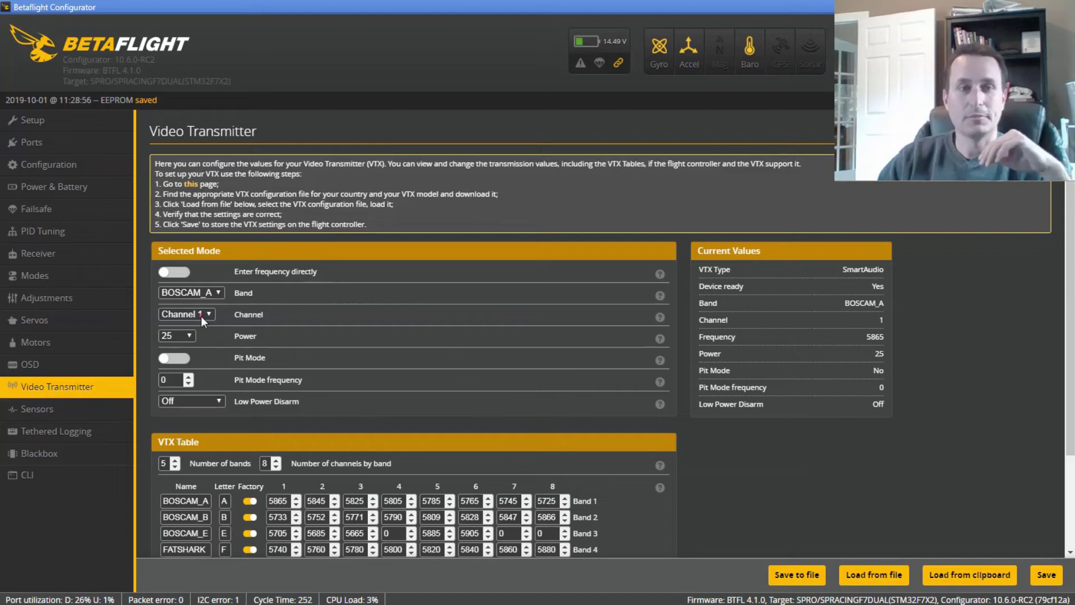
{"action": "left_click", "coordinate": [200, 316]}
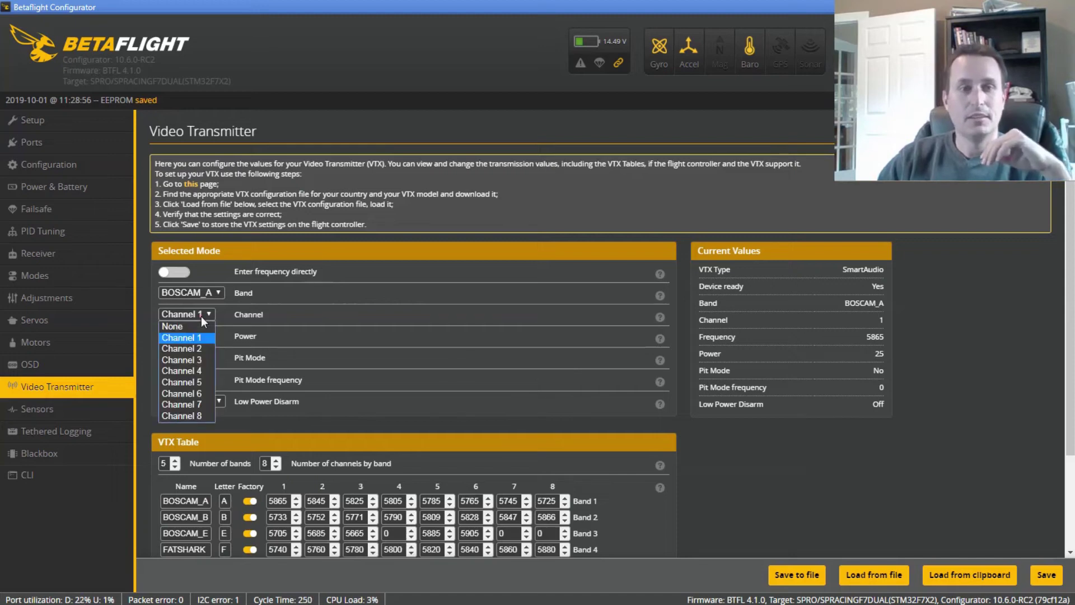
{"action": "left_click", "coordinate": [190, 415]}
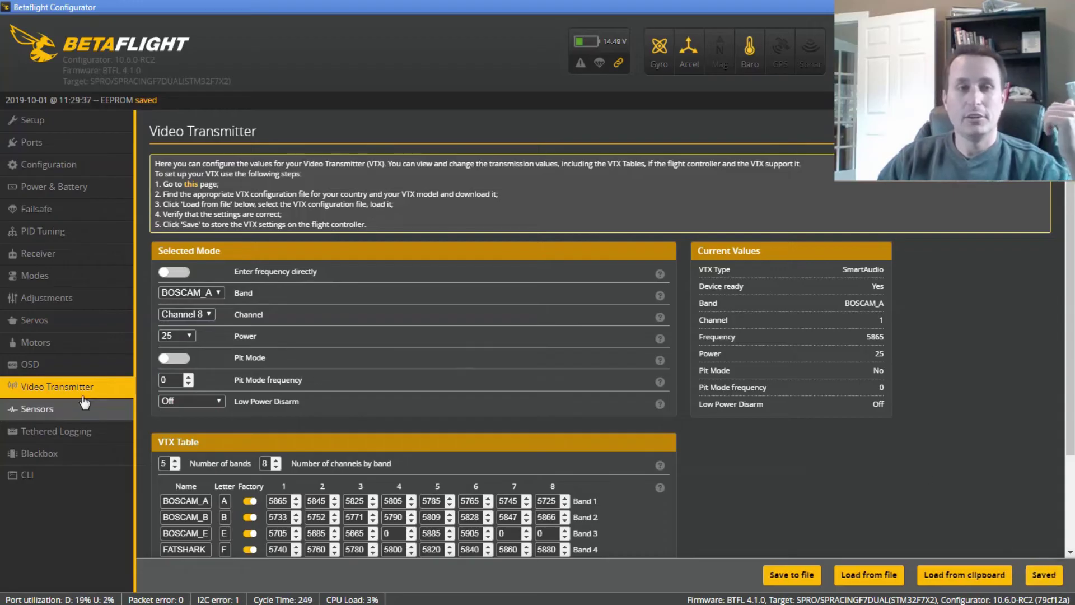
{"action": "left_click", "coordinate": [54, 410]}
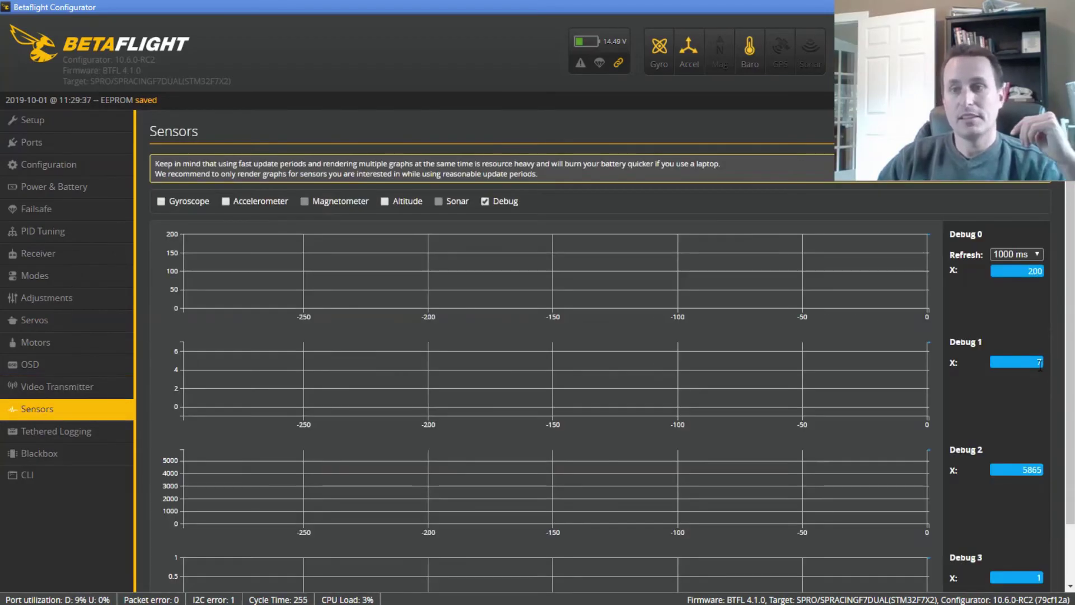
Set the transmitter band to RACEBAND with Channel 1, save it, and check the sensor debug values.
{"action": "left_click", "coordinate": [64, 386]}
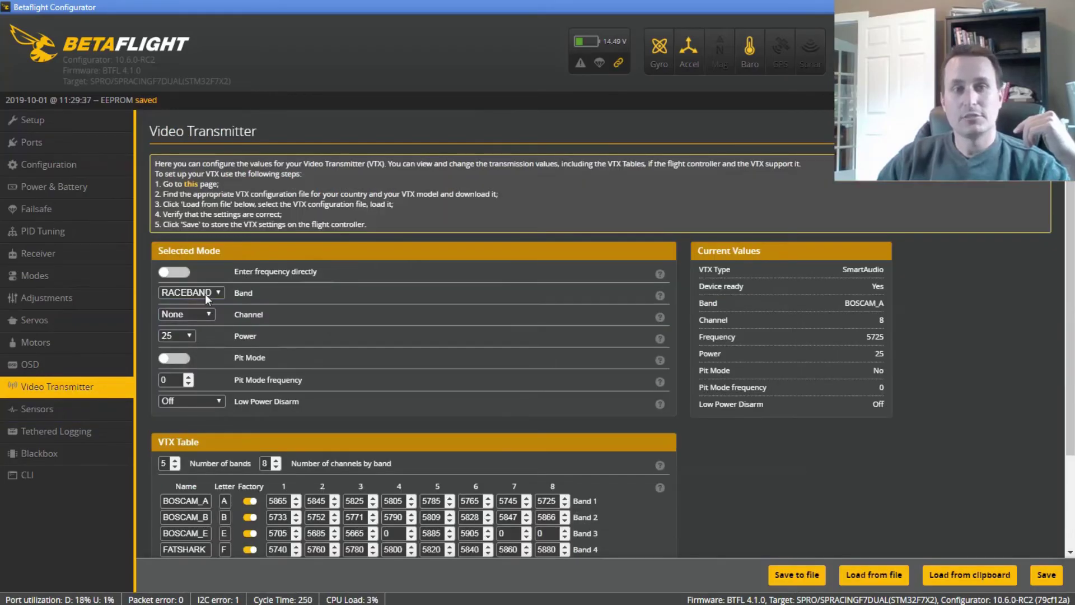
{"action": "left_click", "coordinate": [197, 314]}
{"action": "left_click", "coordinate": [179, 328]}
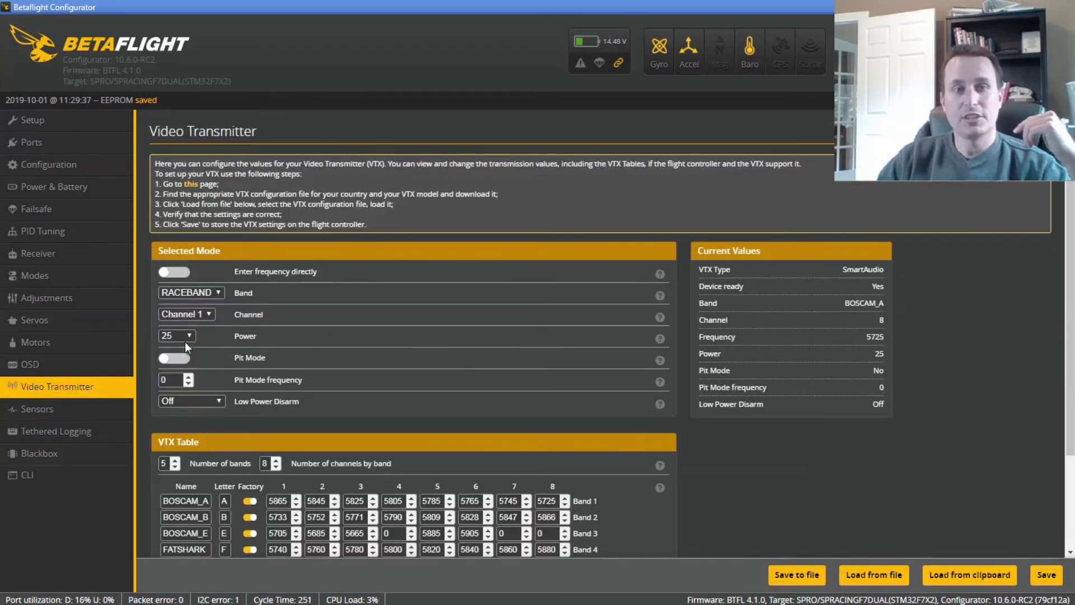
{"action": "left_click", "coordinate": [1047, 574]}
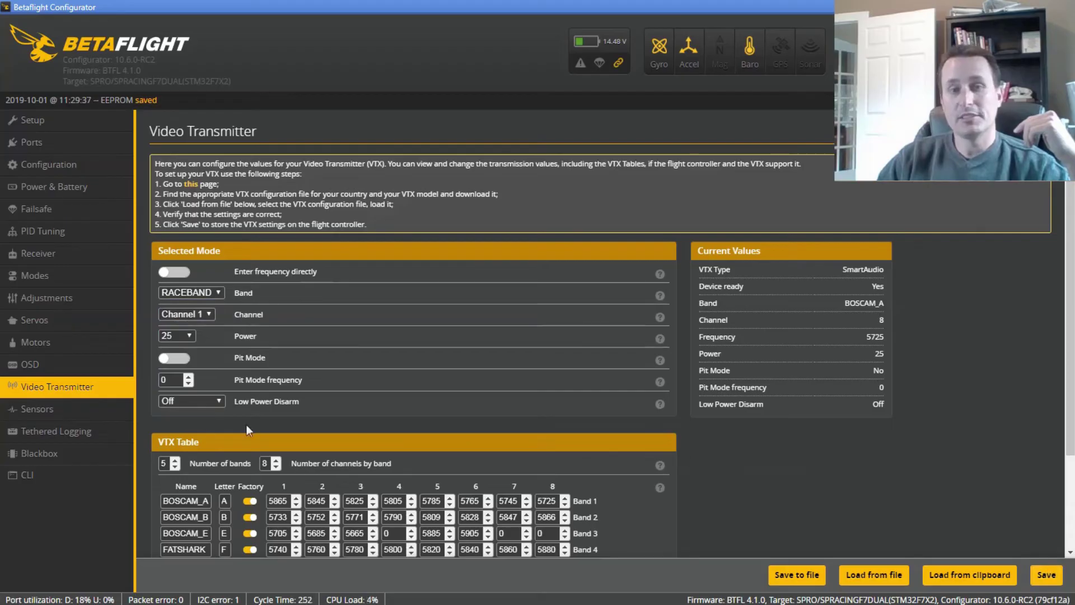
{"action": "left_click", "coordinate": [62, 410]}
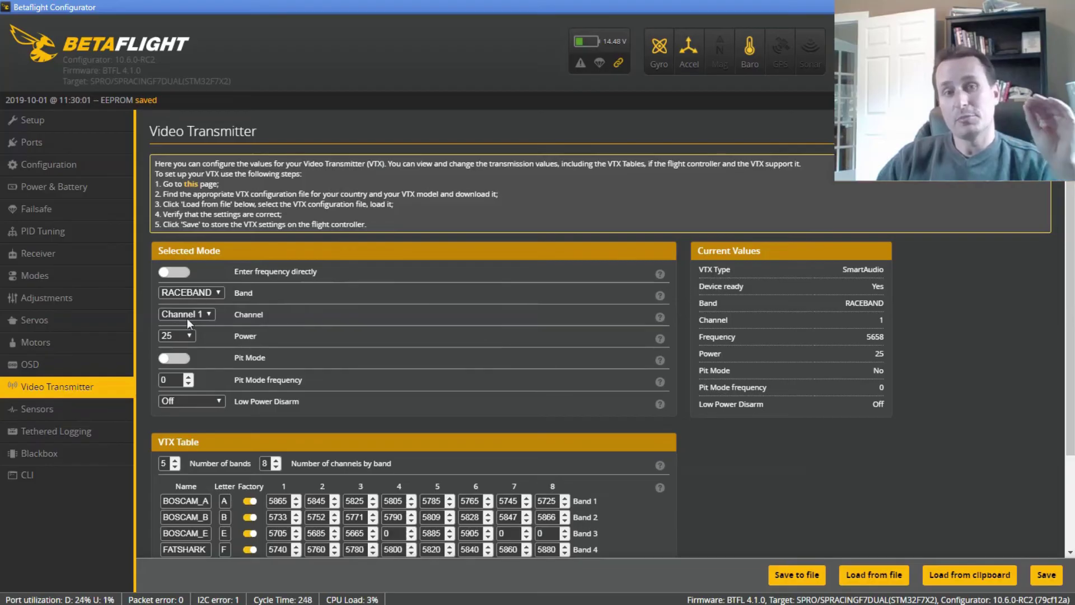
Turn off the factory option for all five bands in the VTX table and select Channel 8 for RACEBAND.
{"action": "scroll", "coordinate": [311, 357], "scroll_direction": "down", "scroll_amount": 2}
{"action": "left_click", "coordinate": [250, 394]}
{"action": "left_click", "coordinate": [250, 378]}
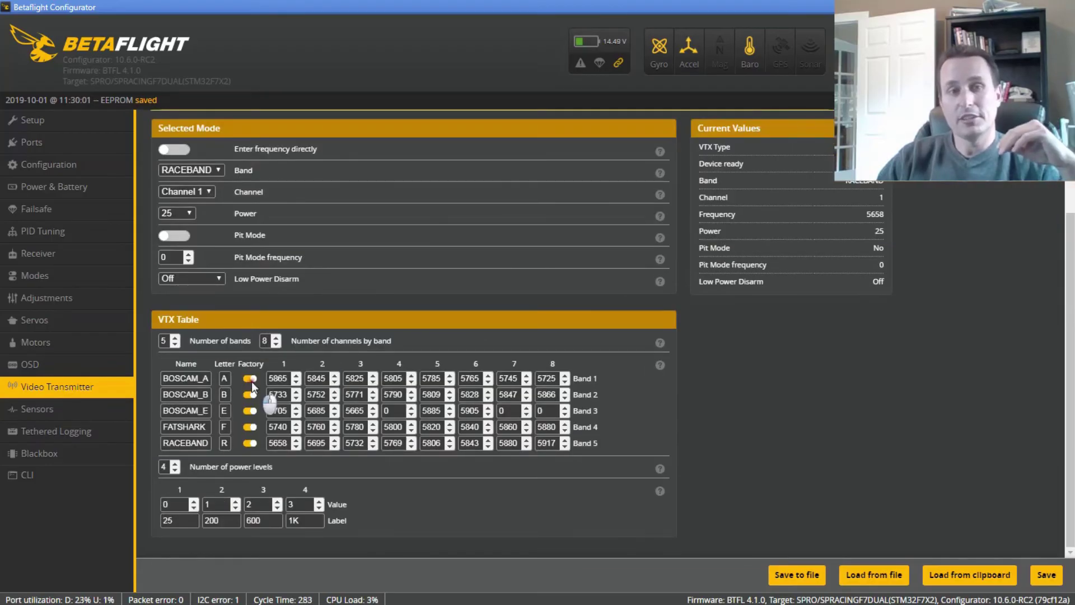
{"action": "left_click", "coordinate": [250, 411]}
{"action": "left_click", "coordinate": [250, 427]}
{"action": "left_click", "coordinate": [250, 443]}
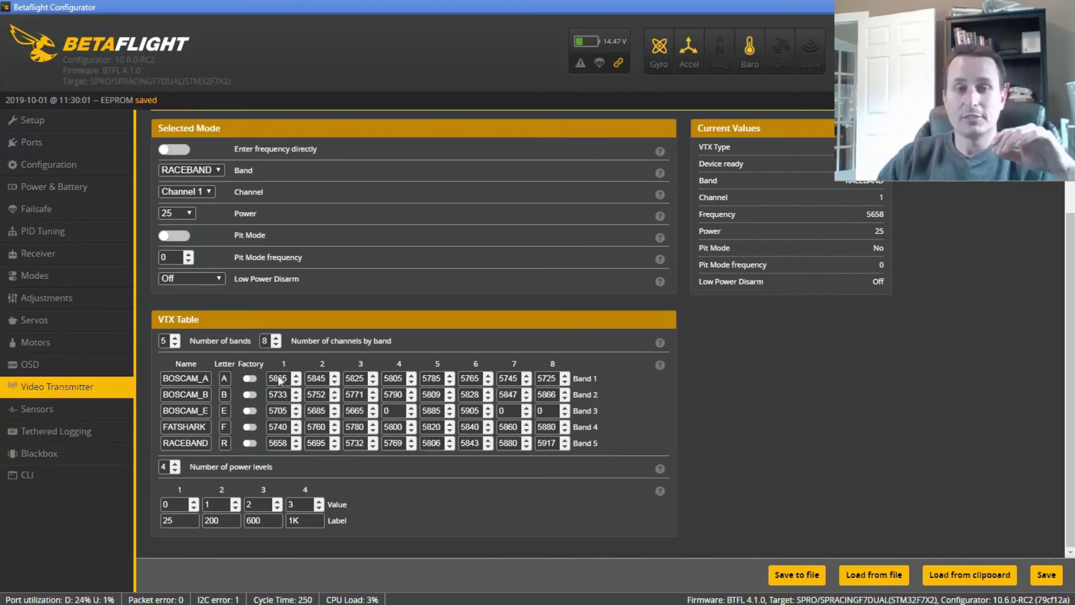
{"action": "left_click", "coordinate": [187, 192]}
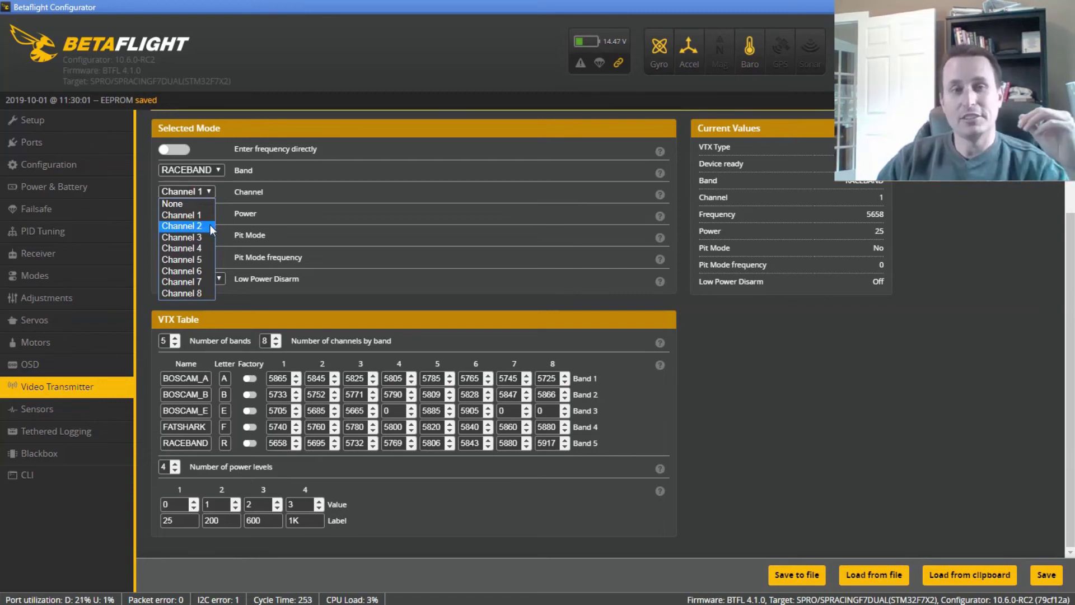
{"action": "left_click", "coordinate": [183, 294]}
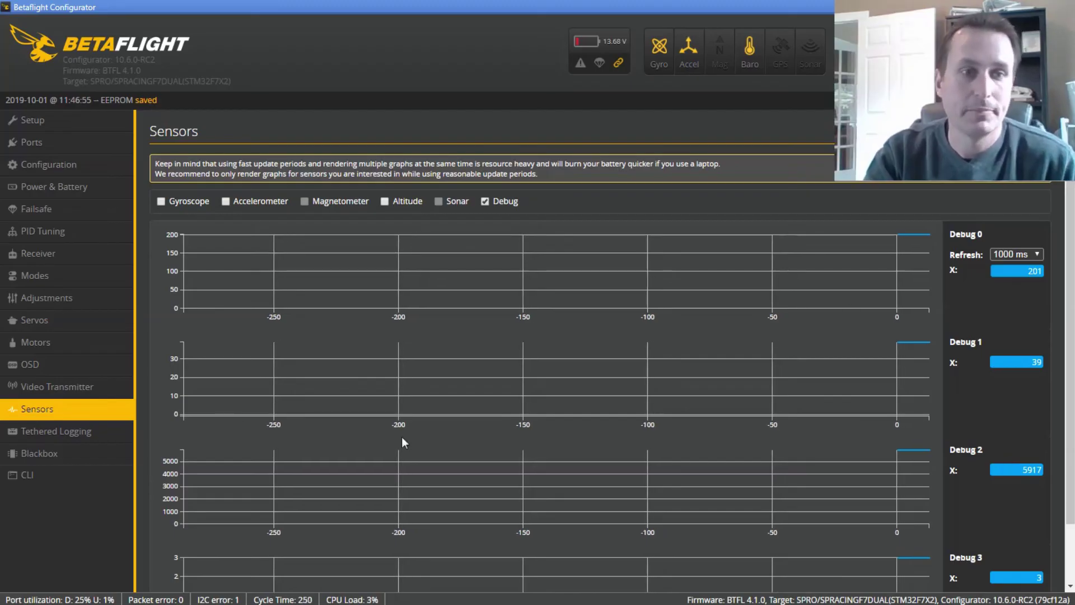
Set the RACEBAND channel to Channel 1, save the transmitter settings, and check the frequency in the debug values.
{"action": "left_click", "coordinate": [68, 386]}
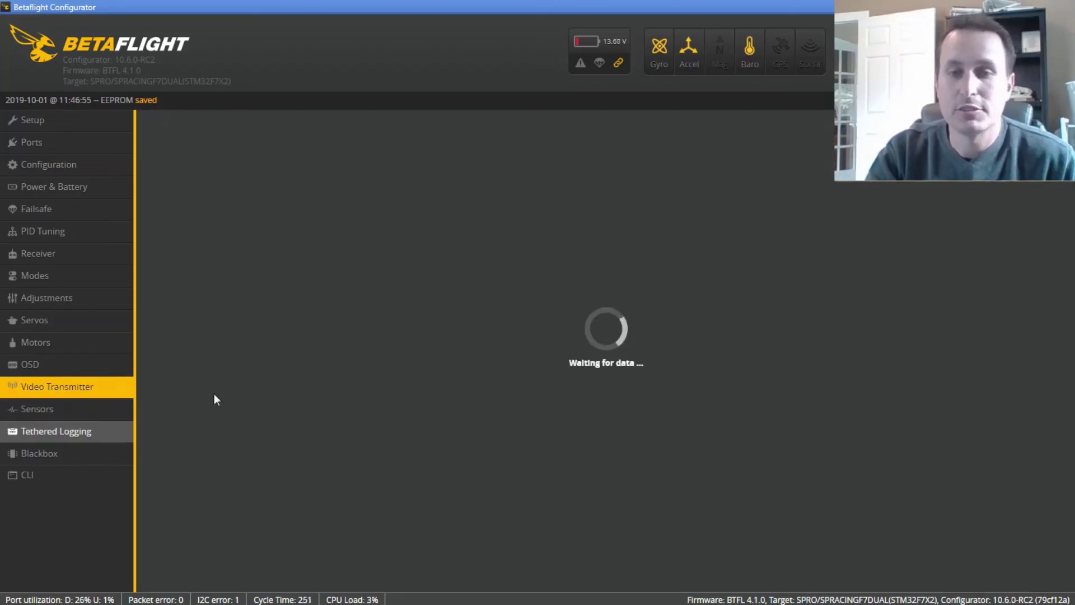
{"action": "scroll", "coordinate": [409, 359], "scroll_direction": "down", "scroll_amount": 1}
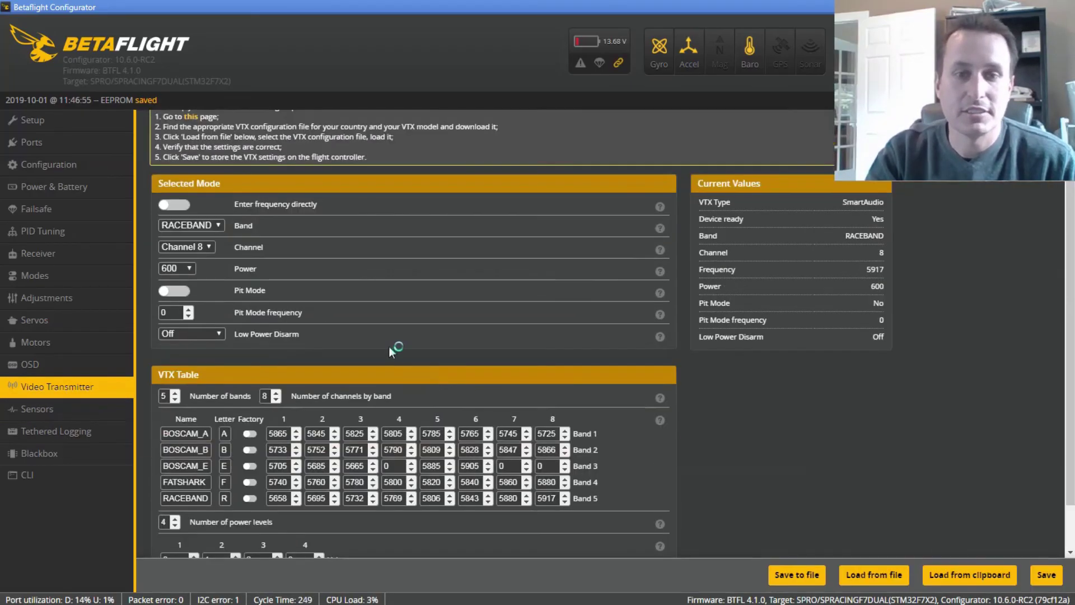
{"action": "left_click", "coordinate": [204, 248]}
{"action": "left_click", "coordinate": [184, 233]}
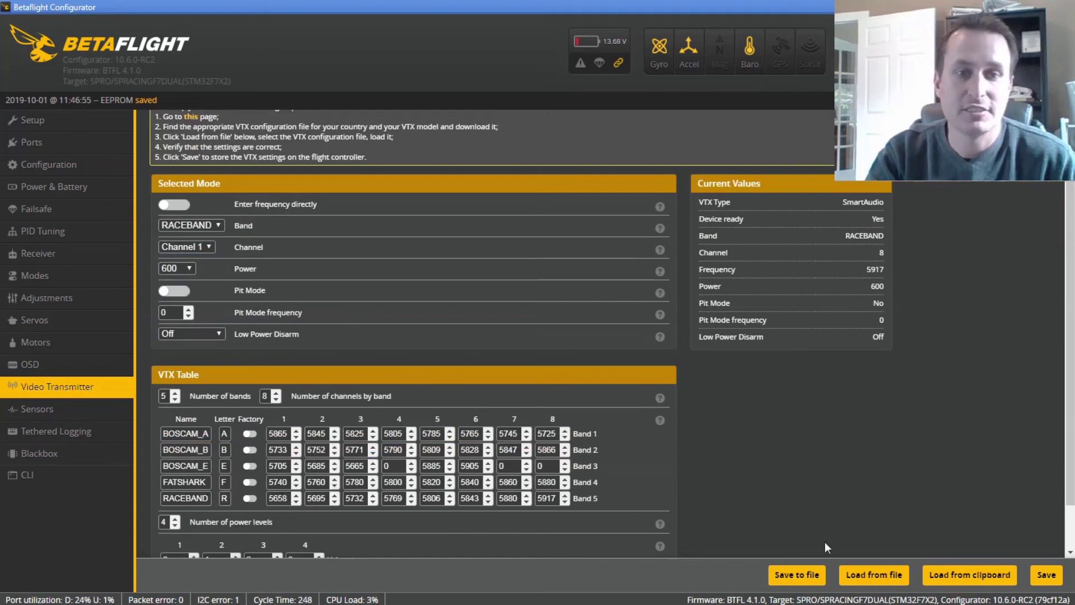
{"action": "left_click", "coordinate": [1046, 574]}
{"action": "left_click", "coordinate": [39, 409]}
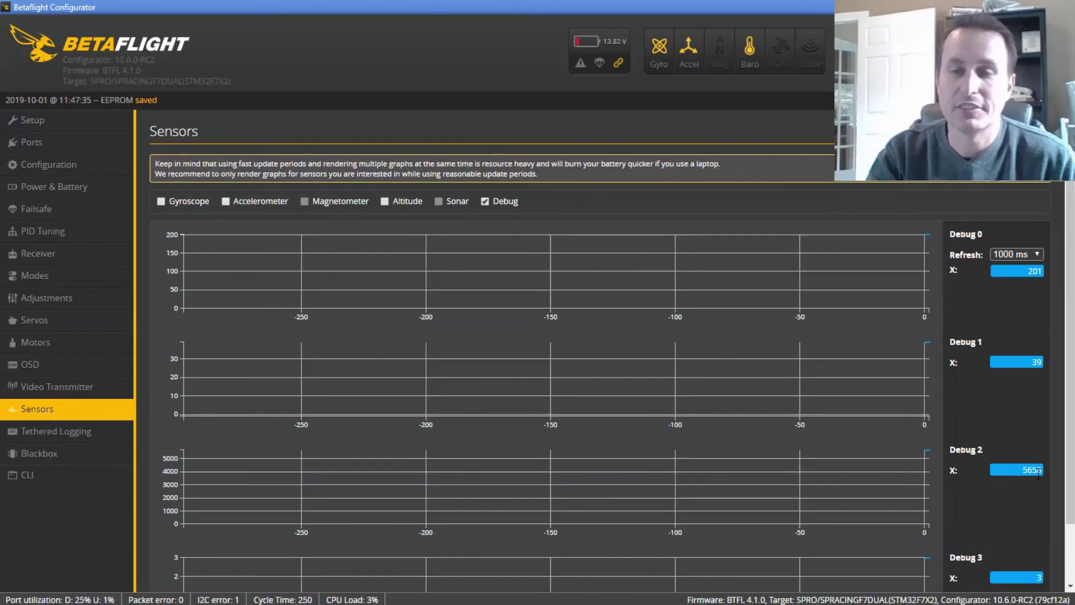
Set the transmitter power to 25, save the settings, and check the power level in the debug values.
{"action": "left_click", "coordinate": [58, 387]}
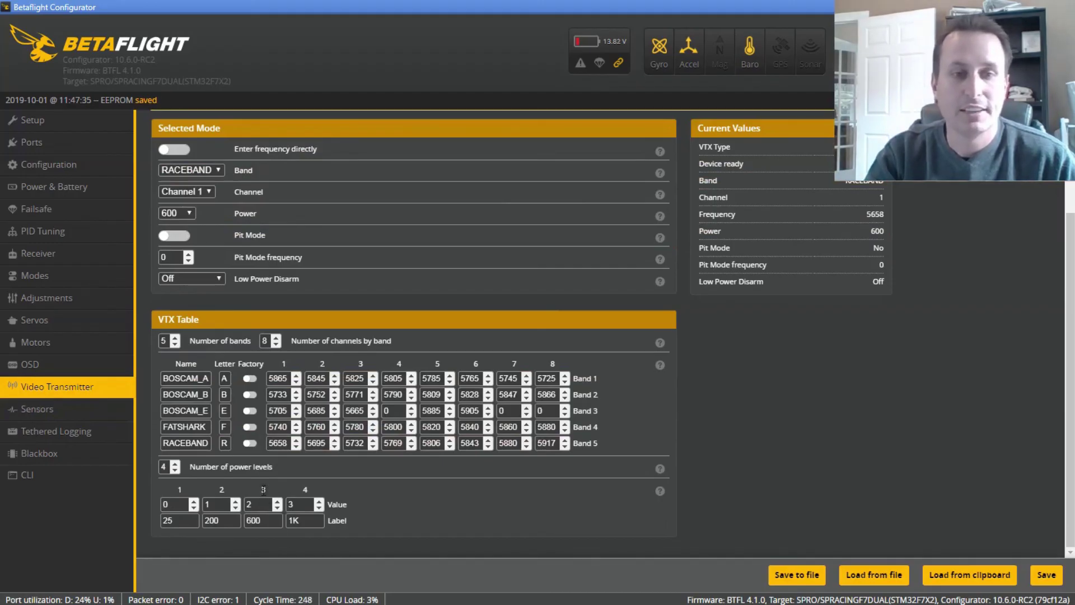
{"action": "left_click", "coordinate": [176, 213]}
{"action": "left_click", "coordinate": [174, 238]}
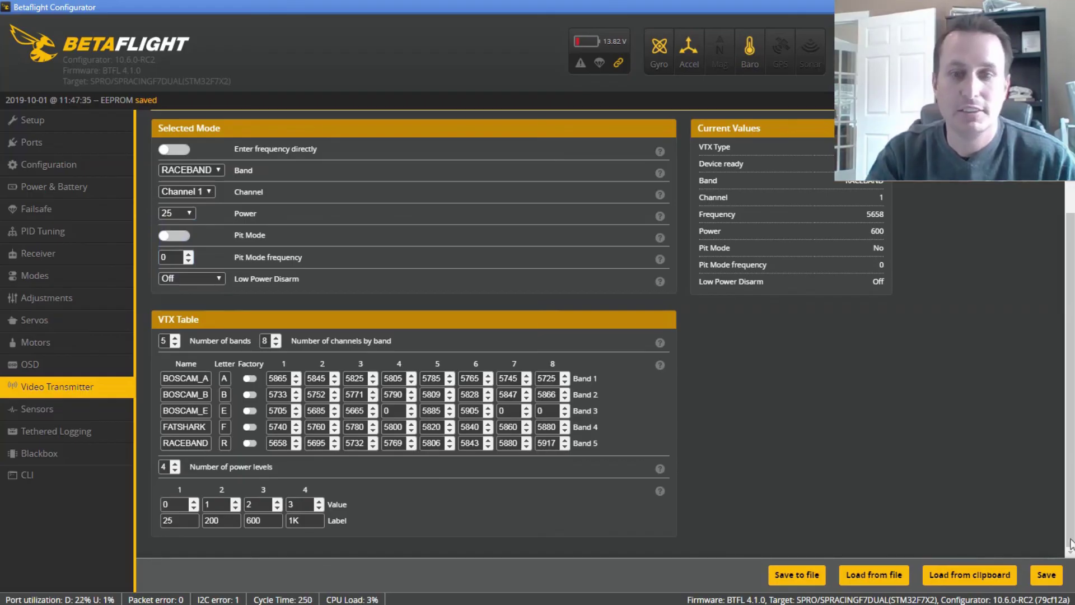
{"action": "left_click", "coordinate": [79, 410]}
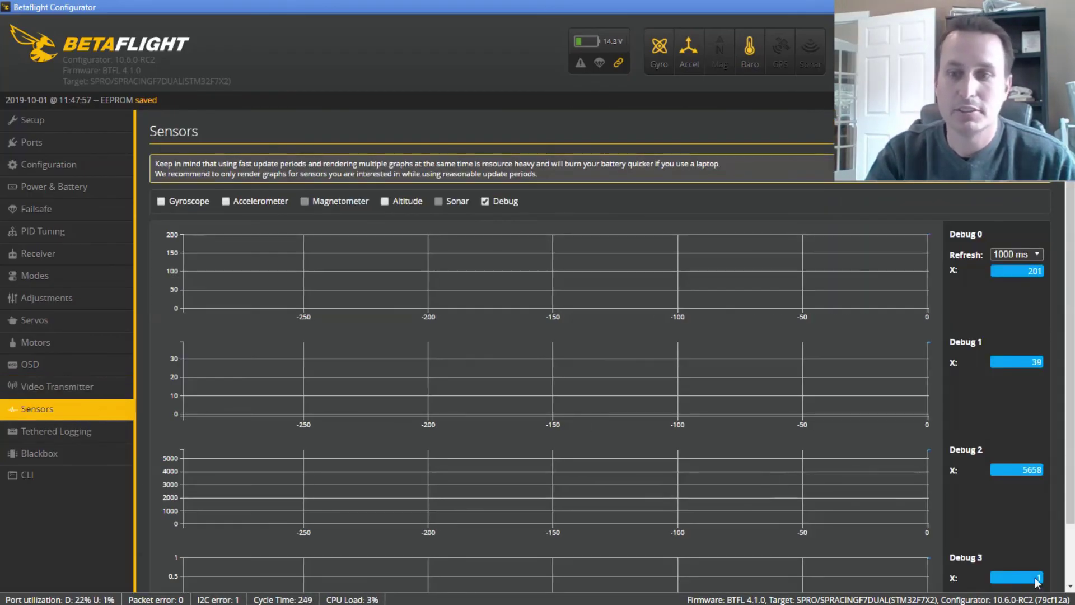